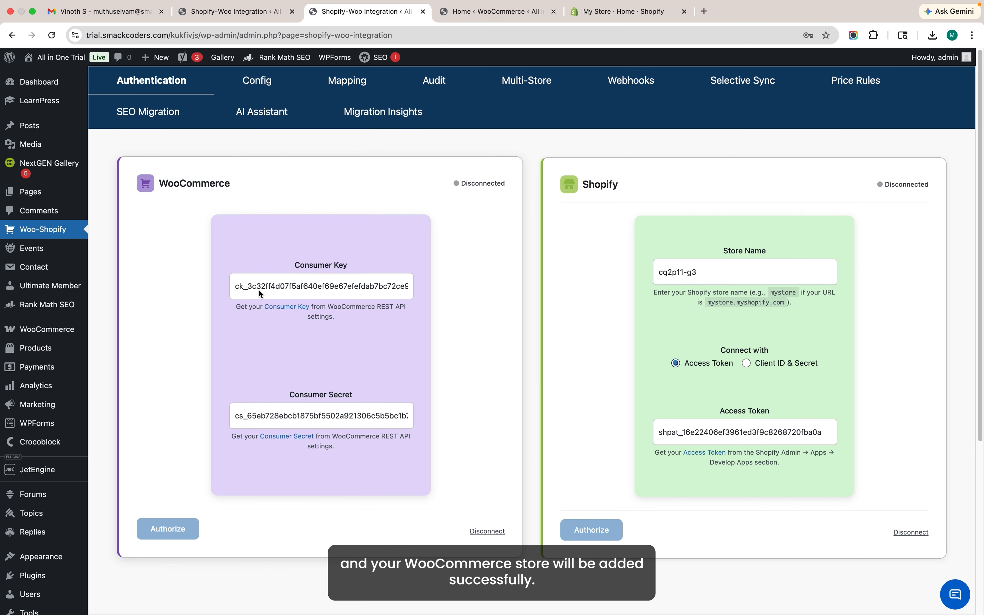
# - Copy the WooCommerce consumer key from the plugin's authentication page and paste it into the new WooCommerce store's consumer key field
pyautogui.doubleClick(259, 291)
pyautogui.press('super+c')
pyautogui.click(221, 28)
pyautogui.click(477, 348)
pyautogui.press('super+v')
# - Copy the WooCommerce consumer secret into the new store's consumer secret field and add the store
pyautogui.click(322, 3)
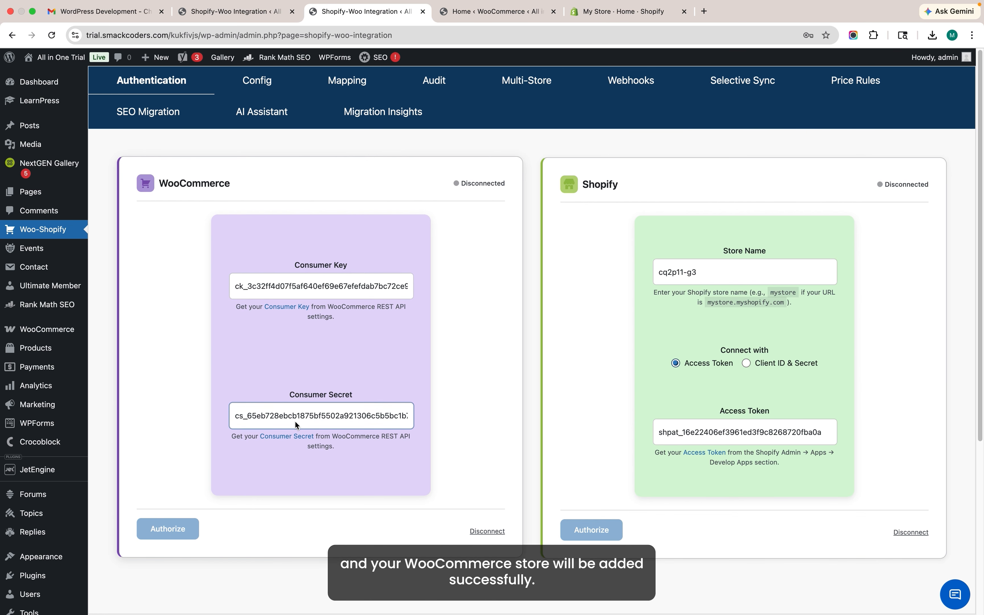
pyautogui.doubleClick(285, 416)
pyautogui.press('super+c')
pyautogui.click(227, 12)
pyautogui.click(454, 385)
pyautogui.press('super+v')
pyautogui.click(626, 412)
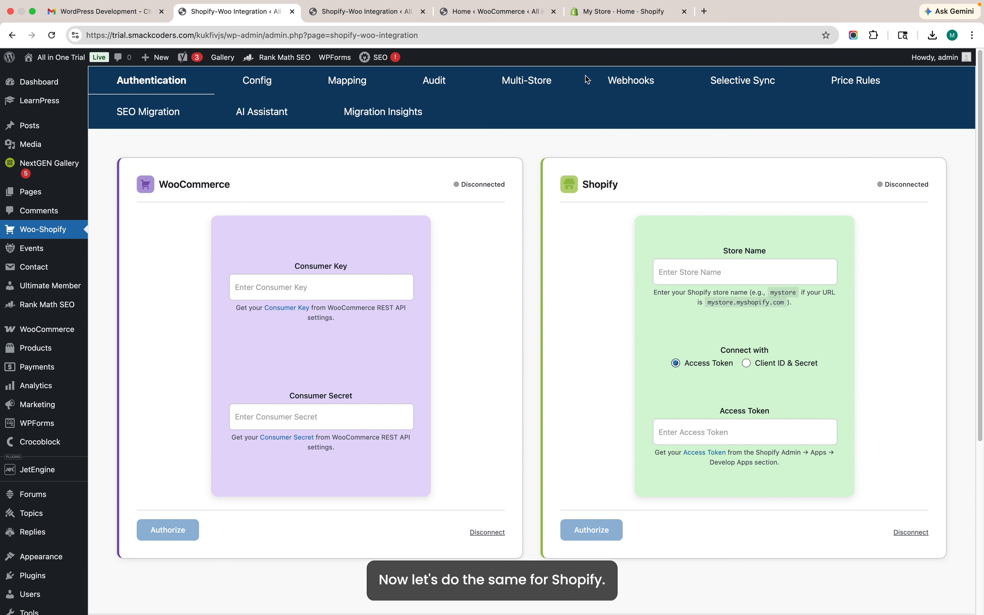
# - Start adding a Shopify store in the multi-store management and set its store name to cq2p11-g3
pyautogui.click(554, 87)
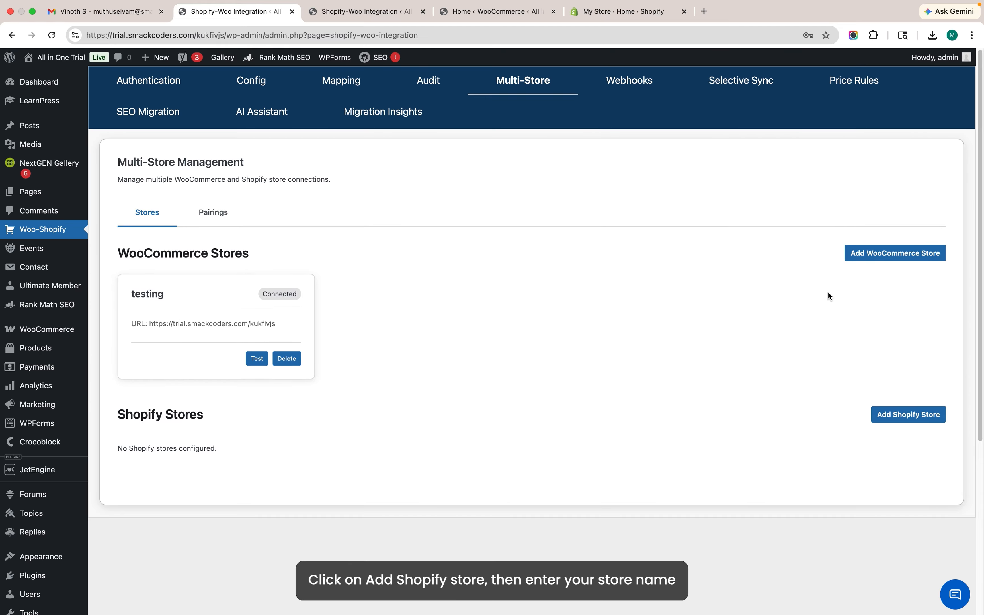
pyautogui.click(893, 416)
pyautogui.click(612, 16)
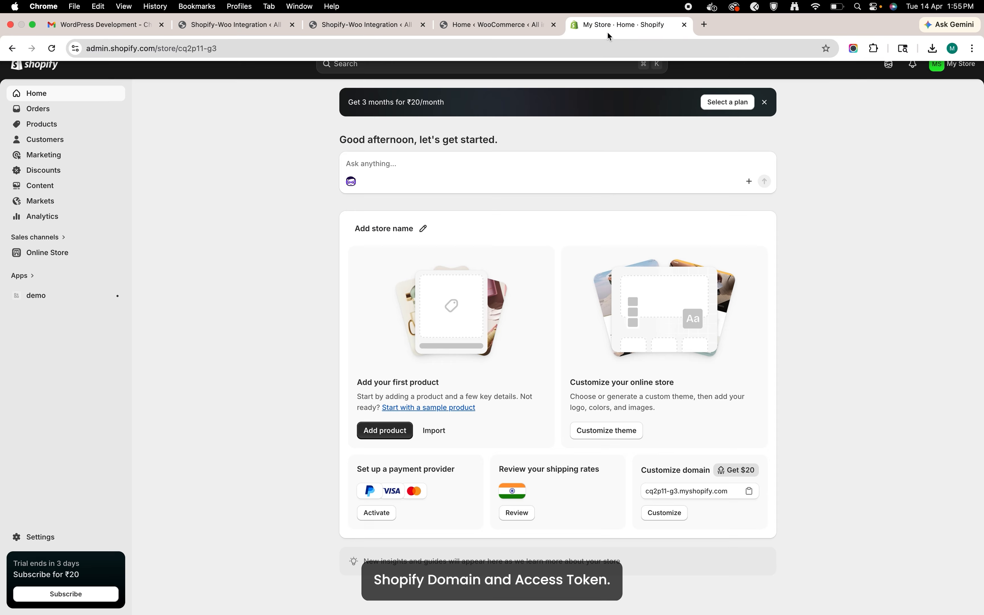
pyautogui.click(227, 36)
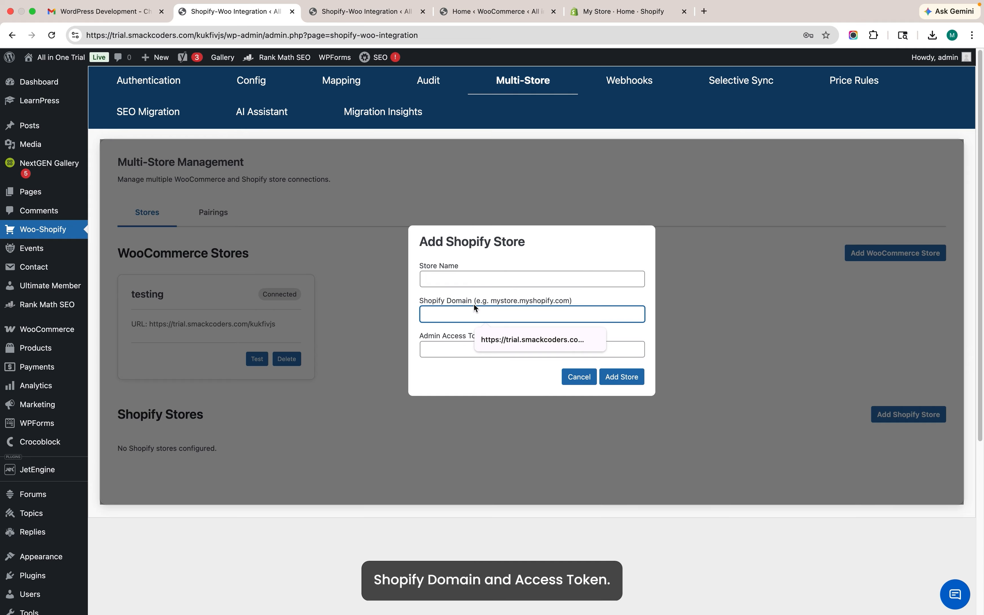
pyautogui.click(475, 296)
pyautogui.press('super+v')
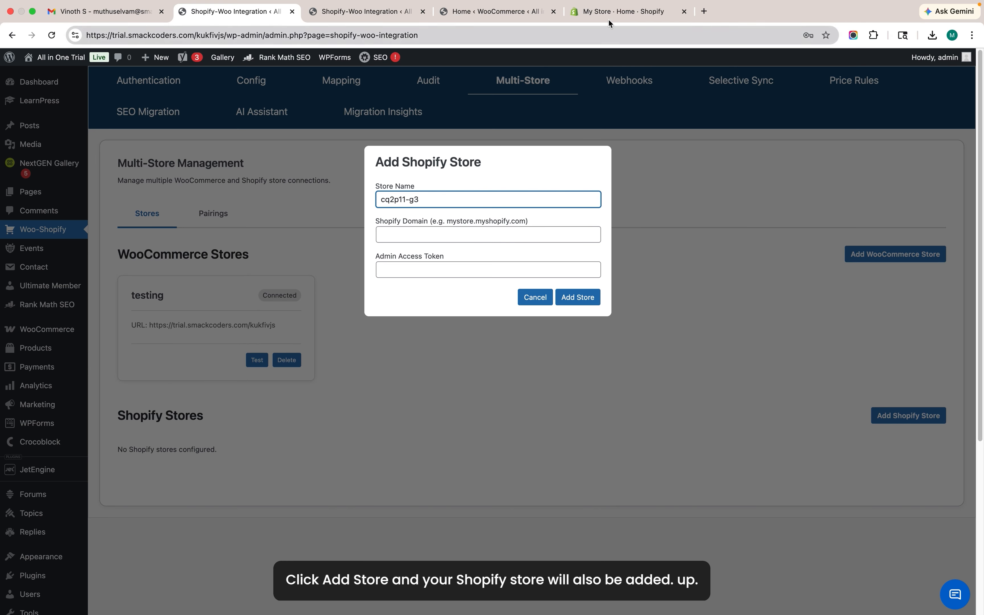
pyautogui.click(614, 12)
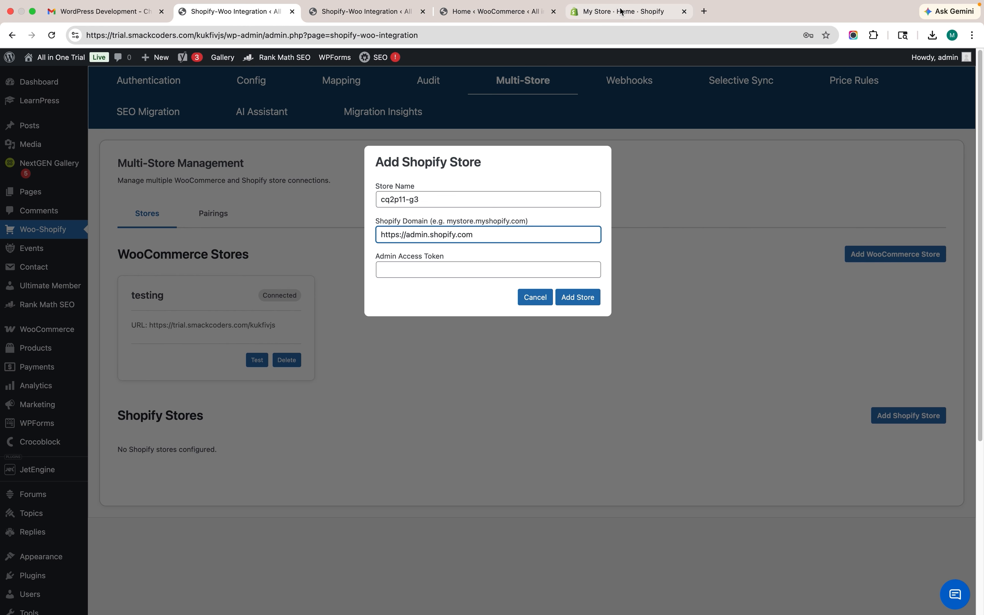
pyautogui.click(622, 11)
pyautogui.click(270, 35)
pyautogui.press('super+a')
pyautogui.click(274, 35)
pyautogui.hotkey('shift', 'Left')
pyautogui.hotkey('shift', 'Left')
pyautogui.hotkey('shift', 'Left')
pyautogui.hotkey('shift', 'Left')
pyautogui.hotkey('shift', 'Left')
pyautogui.hotkey('shift', 'Left')
pyautogui.hotkey('shift', 'Left')
pyautogui.hotkey('shift', 'Left')
pyautogui.hotkey('shift', 'Left')
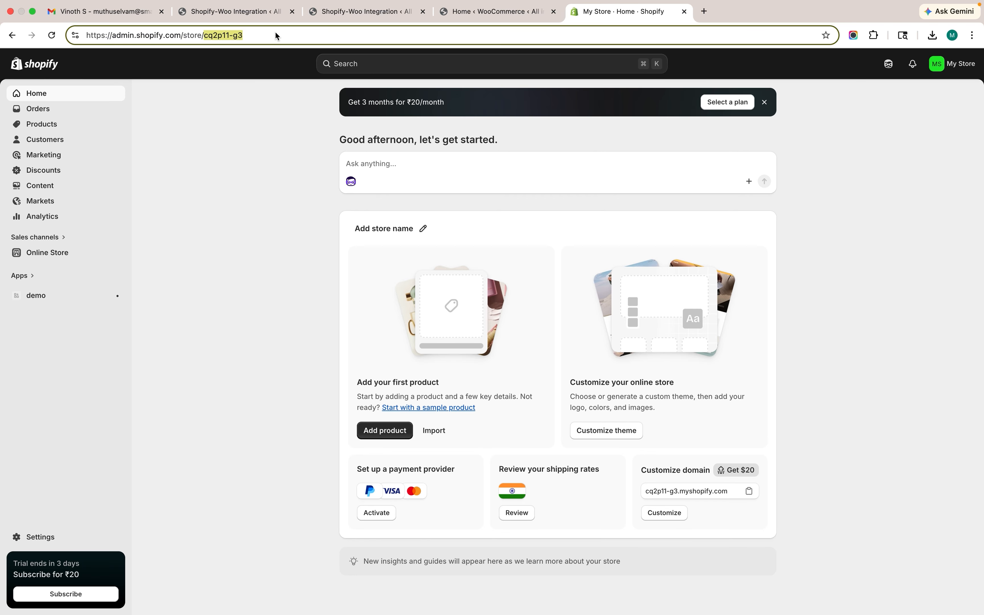
pyautogui.click(239, 6)
pyautogui.click(191, 24)
pyautogui.click(194, 25)
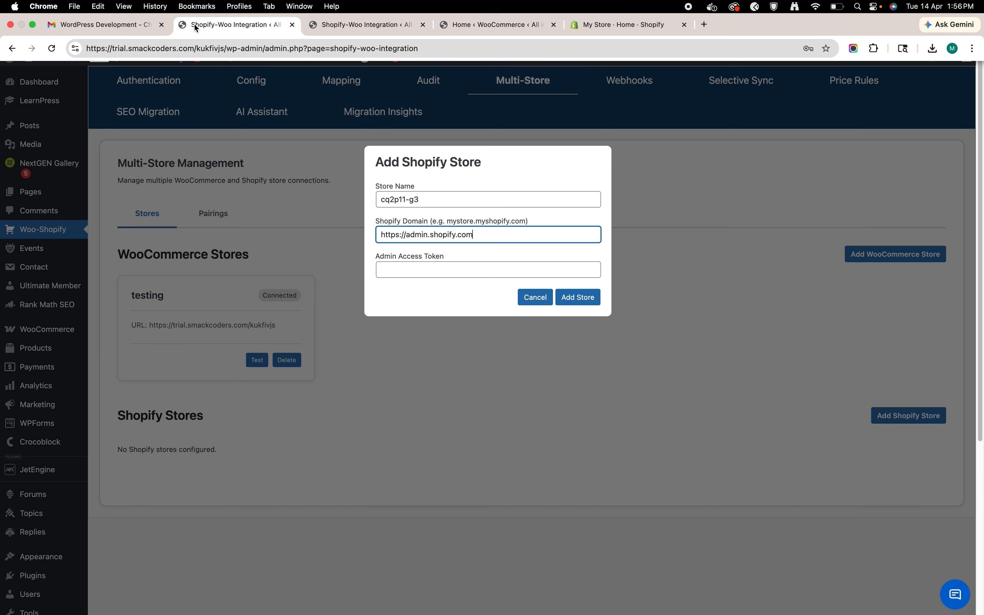
pyautogui.doubleClick(461, 314)
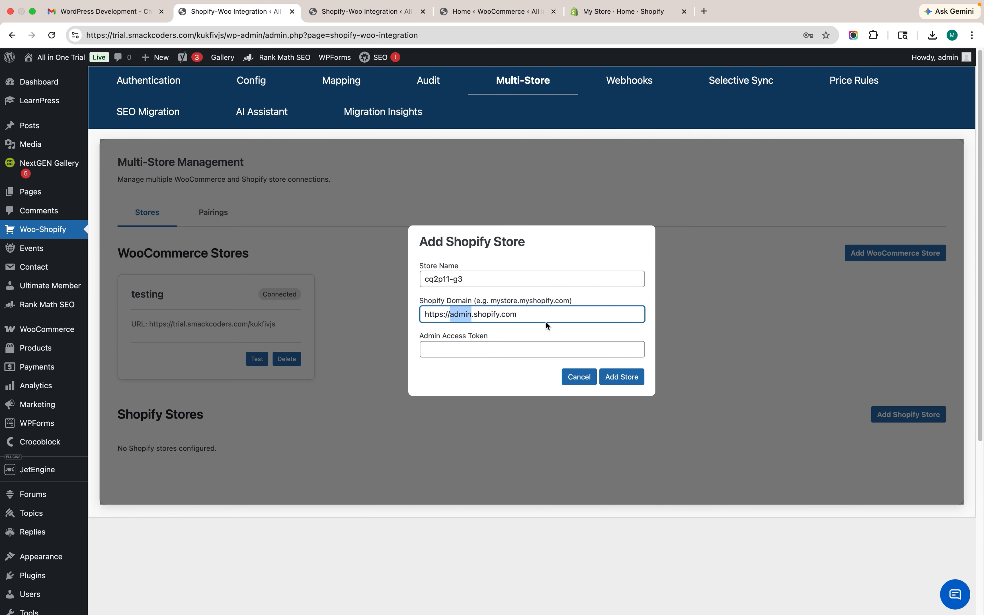
pyautogui.press('super+v')
# - Copy the Shopify access token from the authentication page into the Admin Access Token field and add the store
pyautogui.click(527, 349)
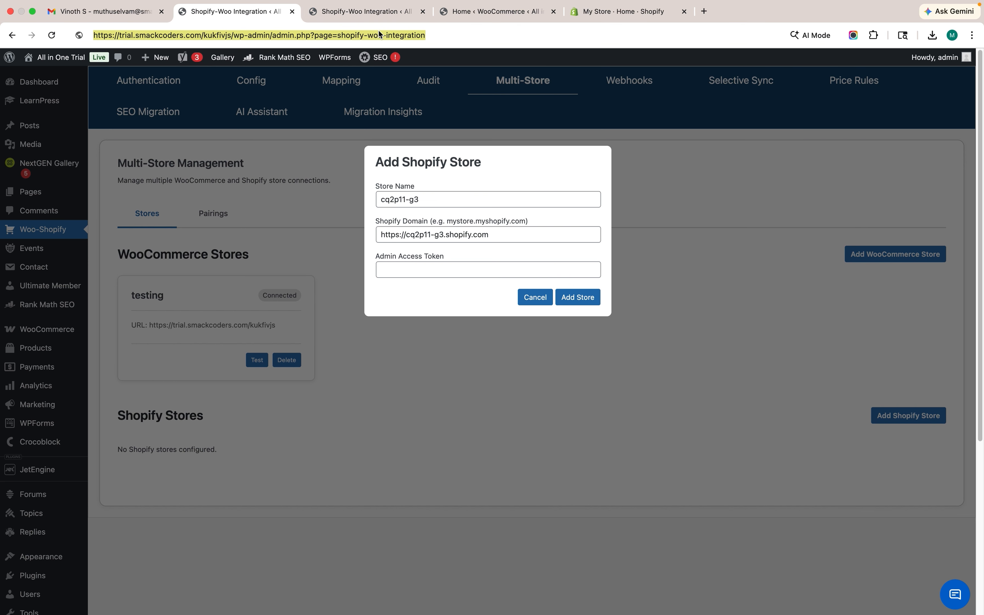
pyautogui.click(368, 11)
pyautogui.doubleClick(743, 435)
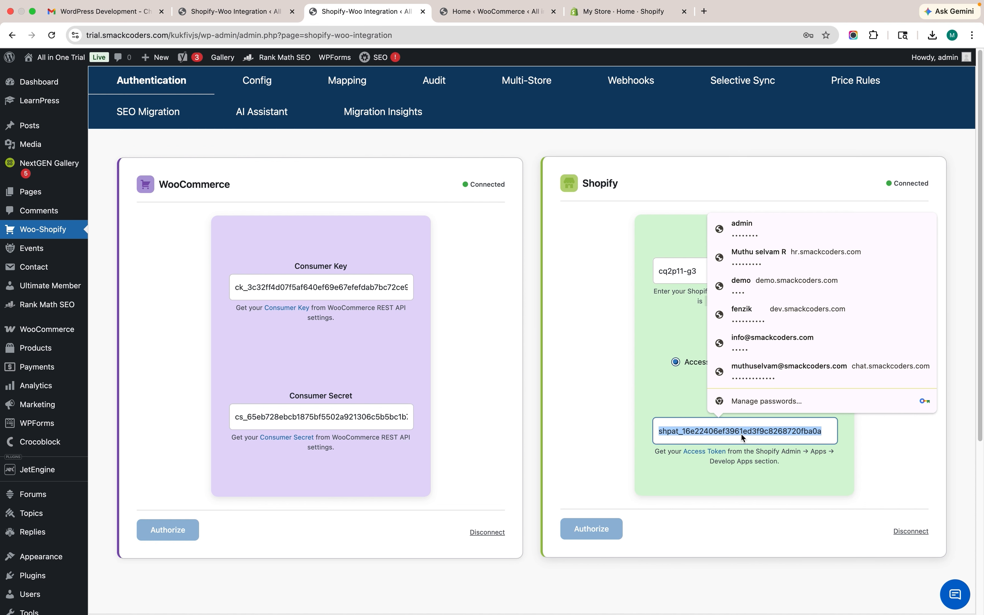
pyautogui.press('super+c')
pyautogui.click(236, 11)
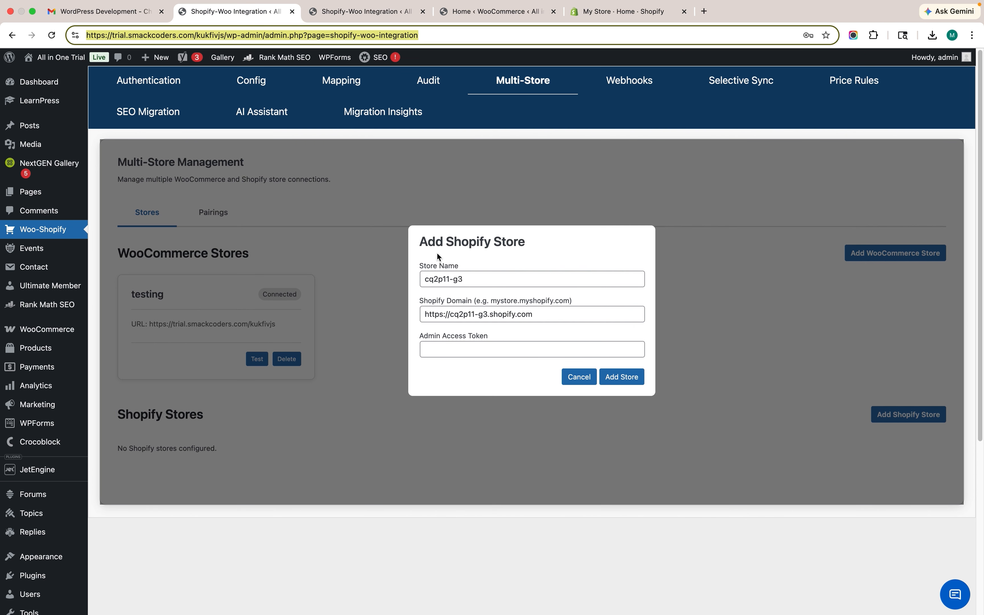
pyautogui.click(455, 345)
pyautogui.press('super+v')
pyautogui.click(622, 377)
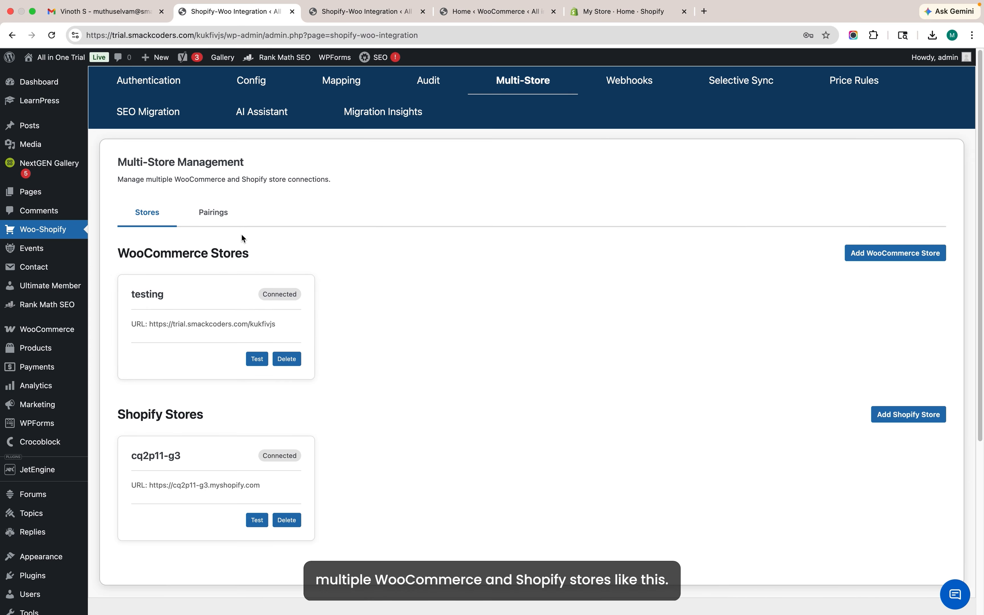
# - Start a new store pairing with the WooCommerce store testing and the Shopify store cq2p11-g3
pyautogui.click(223, 213)
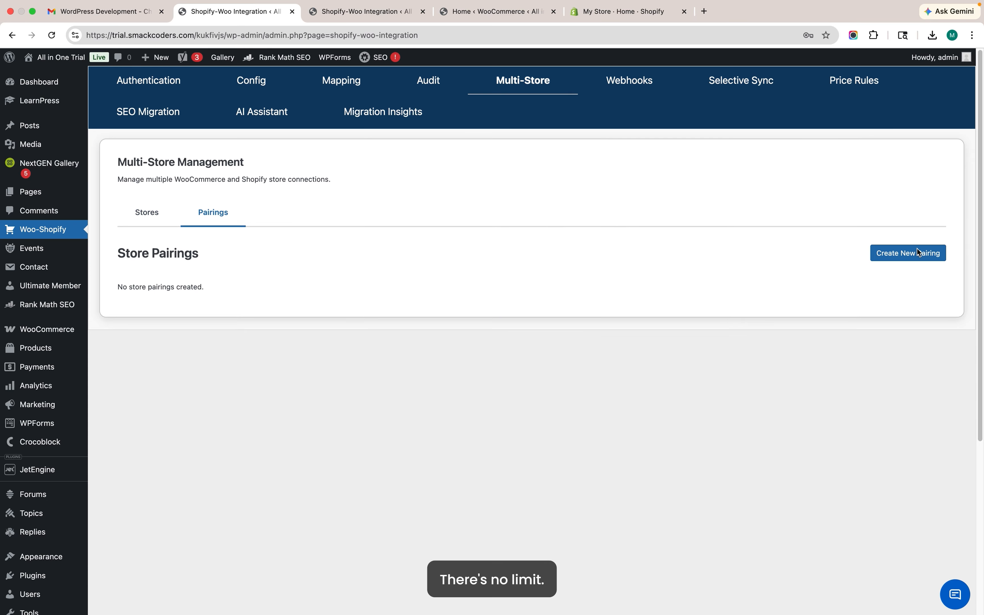
pyautogui.click(904, 253)
pyautogui.click(511, 279)
pyautogui.click(502, 282)
pyautogui.click(517, 281)
pyautogui.click(481, 317)
pyautogui.click(482, 316)
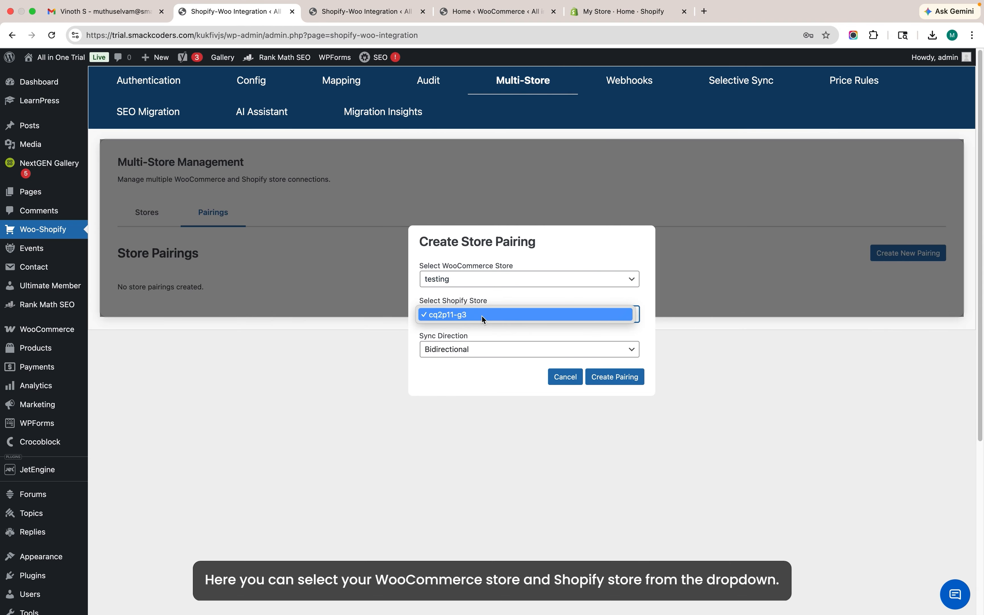
pyautogui.click(482, 316)
pyautogui.click(488, 286)
pyautogui.click(489, 285)
pyautogui.click(483, 313)
pyautogui.click(488, 286)
pyautogui.click(489, 285)
pyautogui.click(485, 313)
# - Set the pairing's sync direction to Bidirectional and create the pairing
pyautogui.click(472, 347)
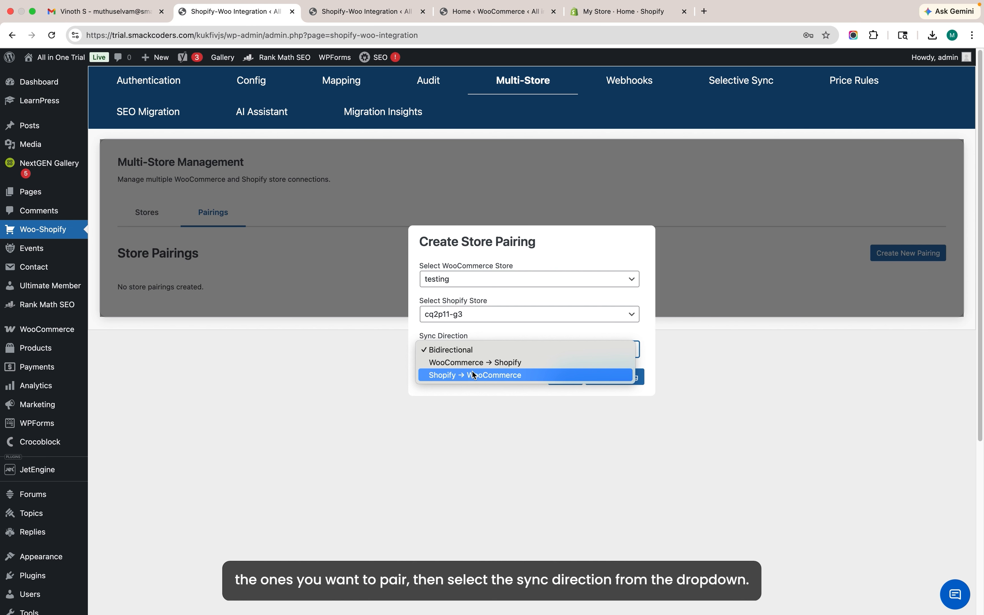
pyautogui.click(486, 351)
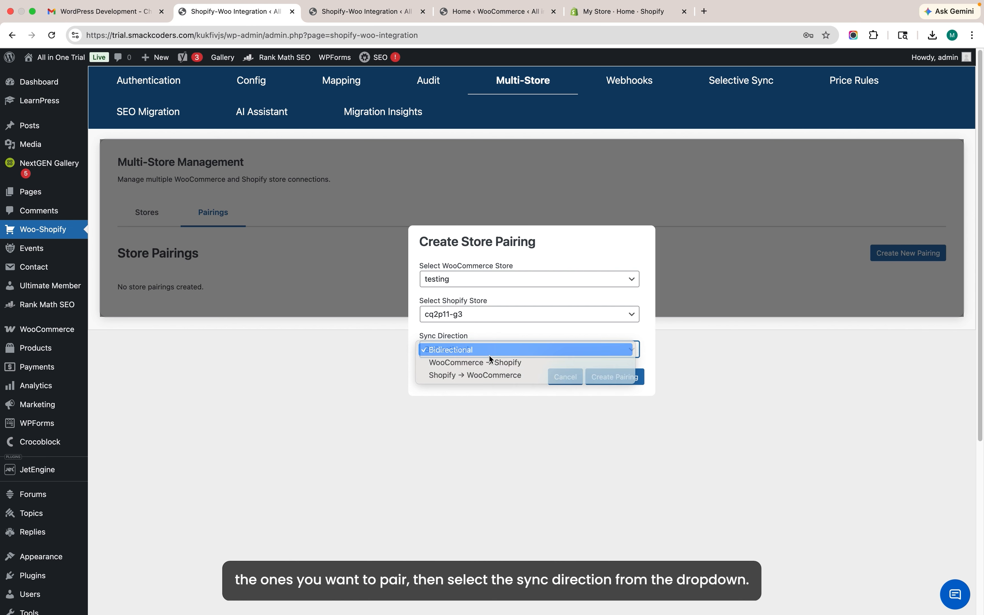
pyautogui.click(625, 383)
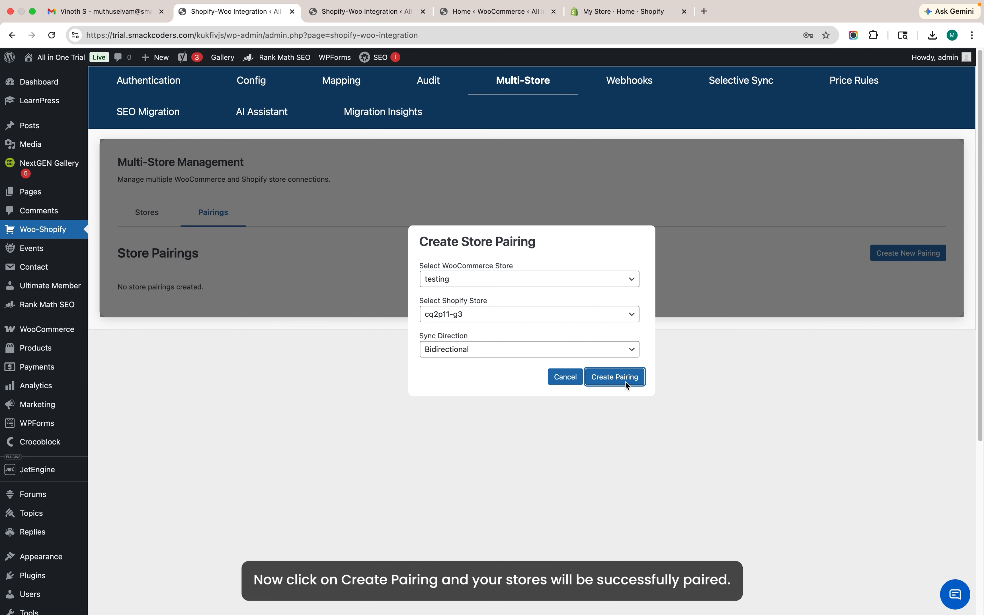
pyautogui.click(625, 382)
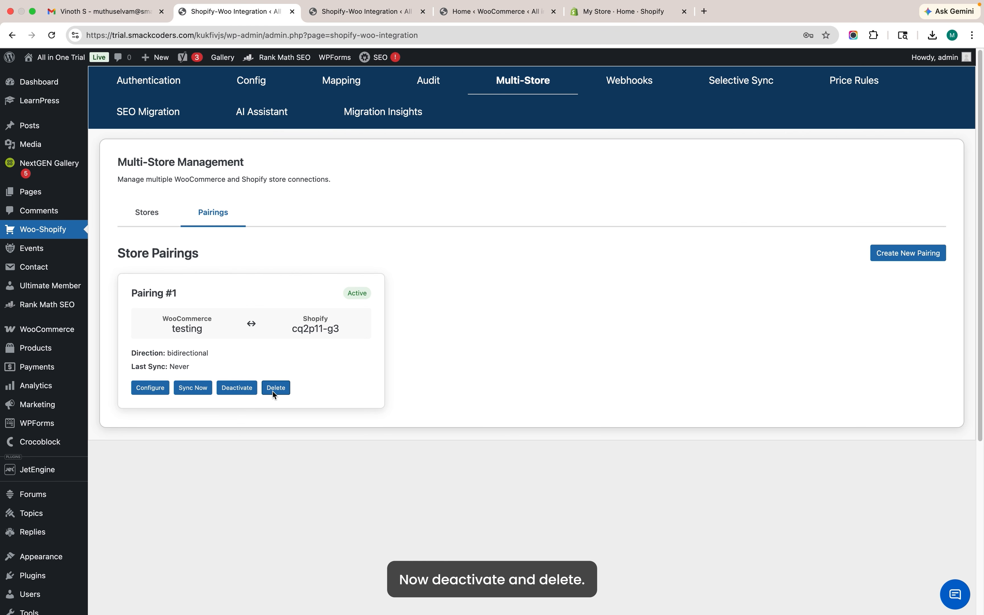
# - Review the sync configuration of the pairing between testing and cq2p11-g3 and save it
pyautogui.click(248, 389)
pyautogui.click(141, 384)
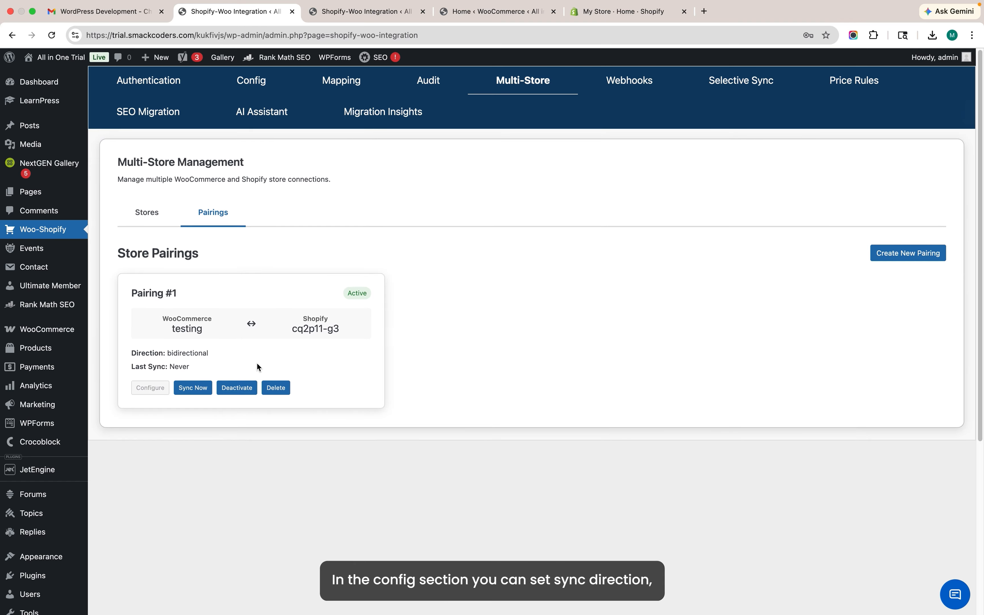
pyautogui.scroll(1, 234, 191)
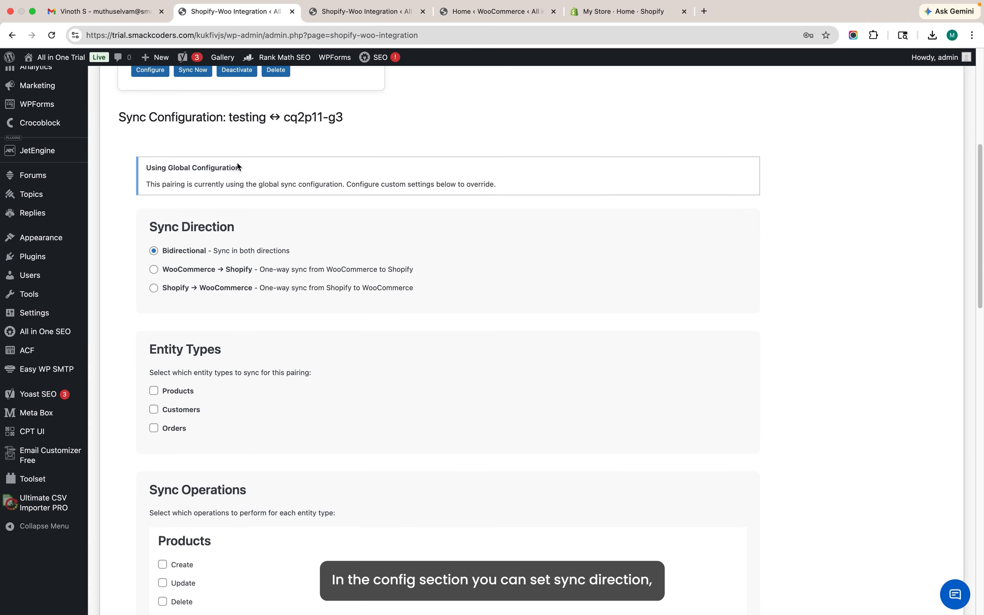
pyautogui.scroll(8, 414, 331)
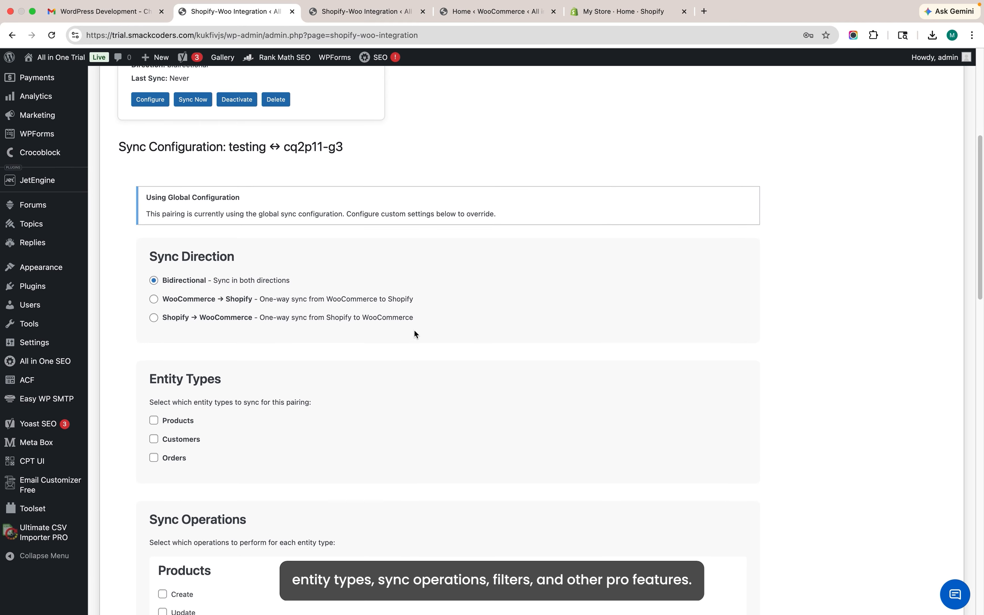
pyautogui.scroll(-11, 399, 278)
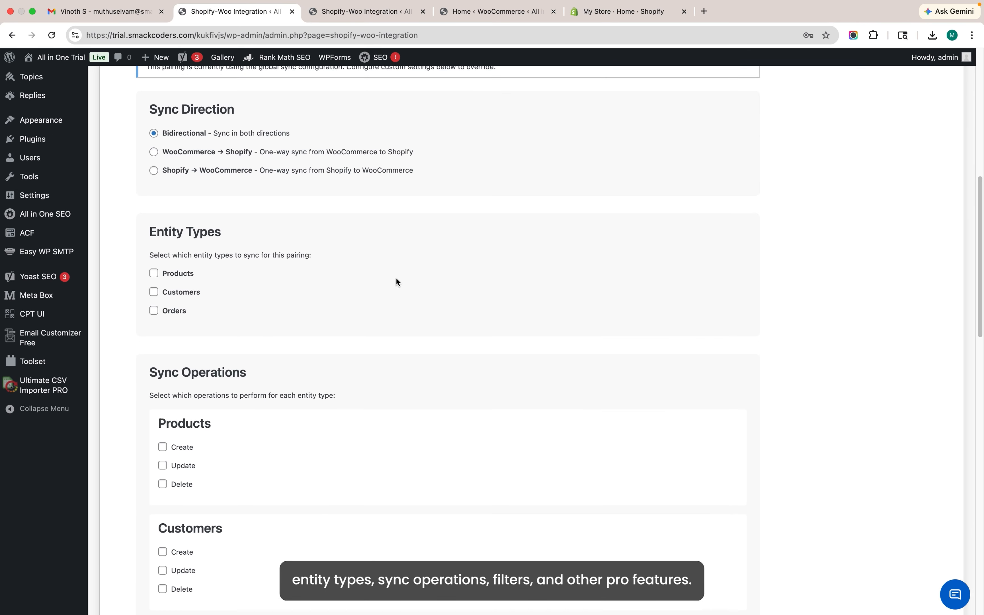
pyautogui.scroll(-12, 268, 331)
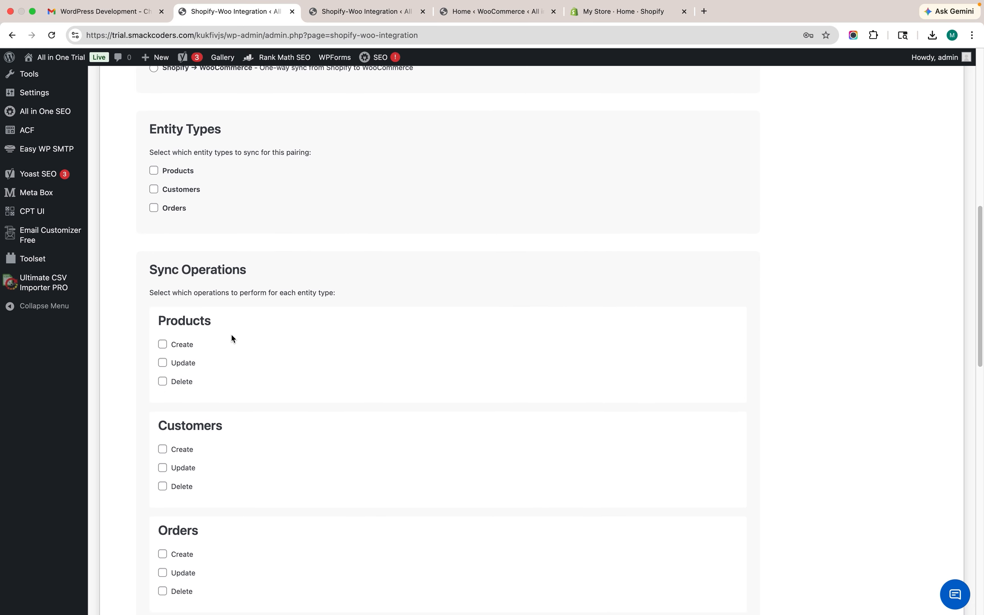
pyautogui.scroll(-3, 219, 331)
pyautogui.scroll(-2, 215, 323)
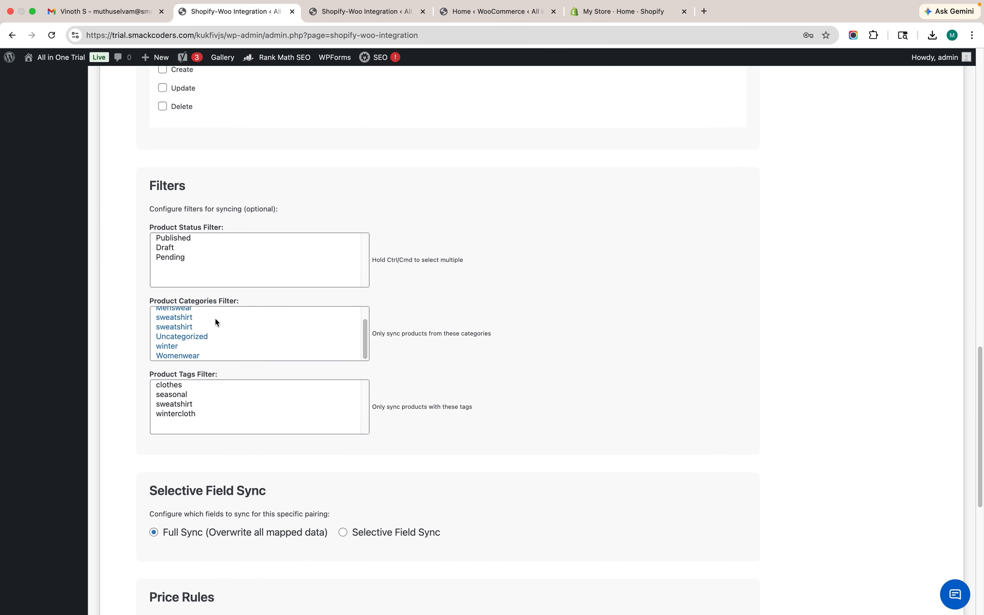
pyautogui.scroll(-4, 238, 315)
pyautogui.scroll(-5, 235, 368)
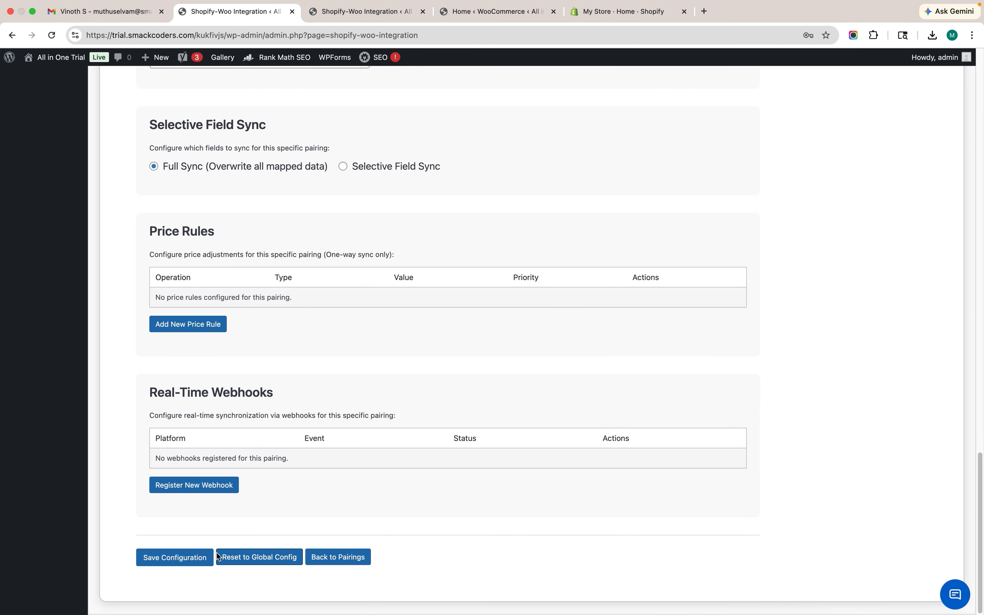
pyautogui.click(186, 558)
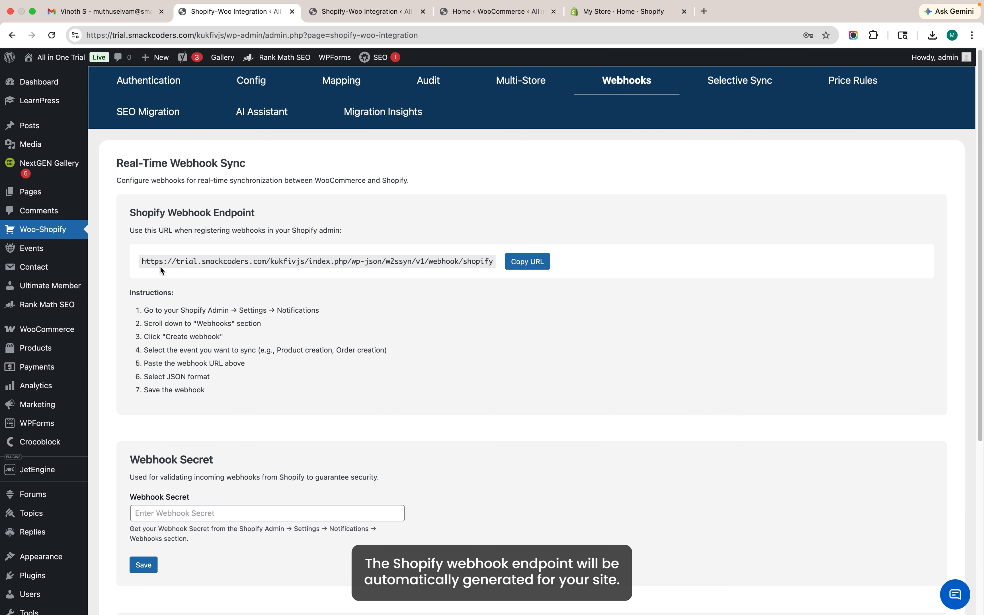
# - Review the Shopify webhook endpoint URL and the webhook setup instructions
pyautogui.moveTo(144, 262); pyautogui.dragTo(480, 262)
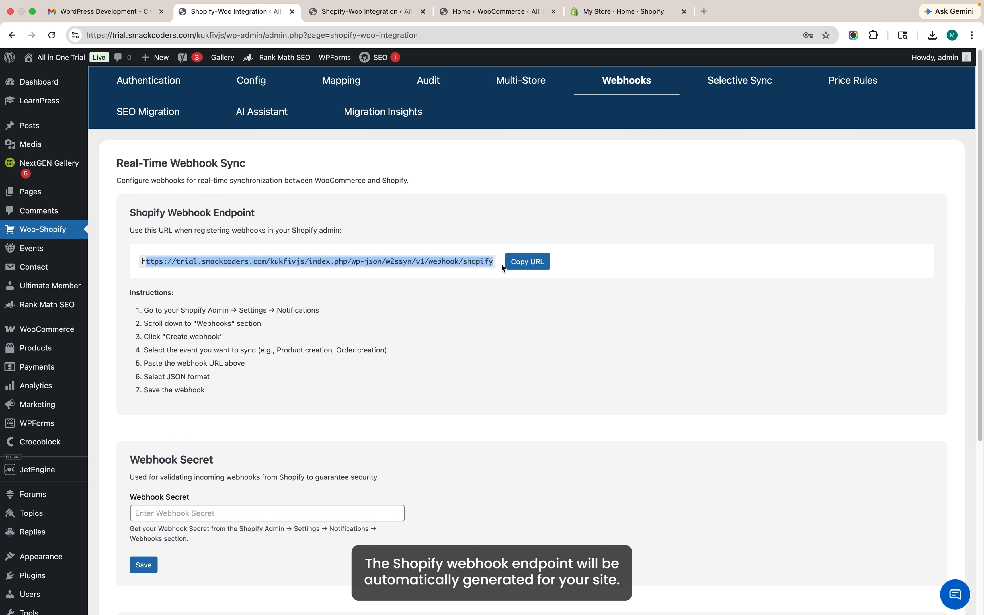
pyautogui.click(428, 300)
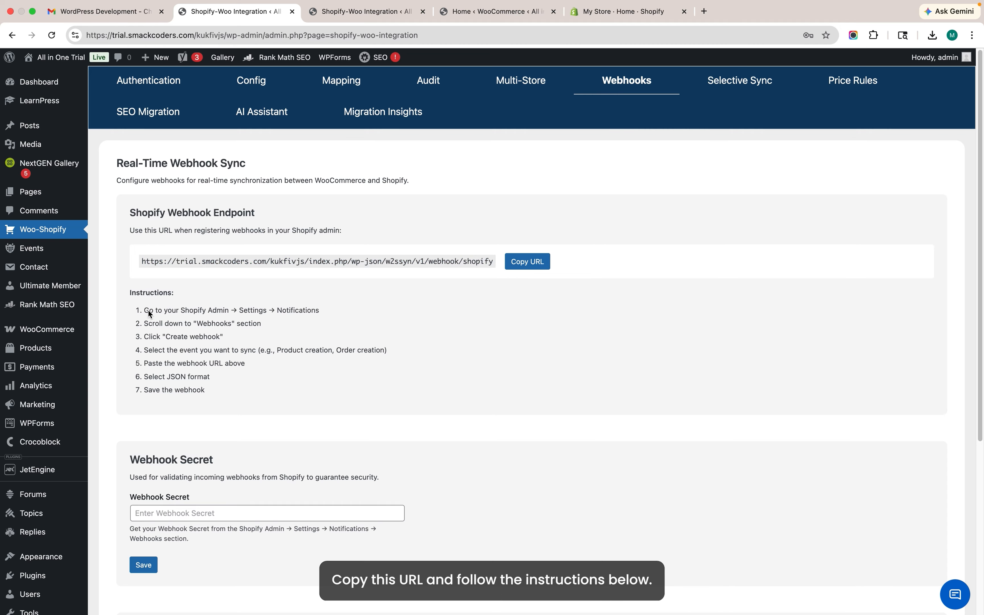
pyautogui.moveTo(145, 310); pyautogui.dragTo(326, 308)
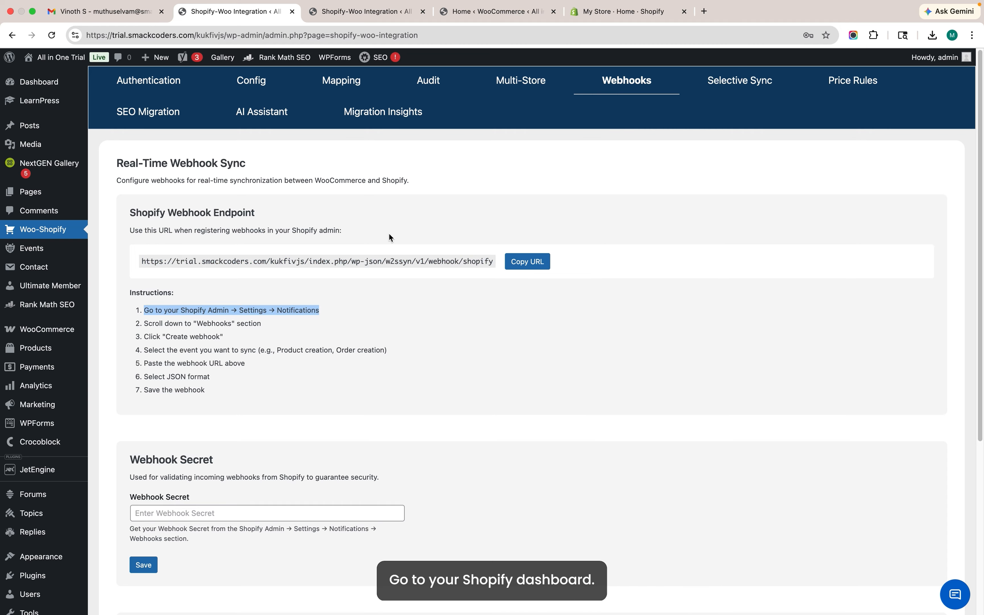
# - Switch to the Shopify admin and open the webhooks section of the store's notification settings
pyautogui.click(606, 28)
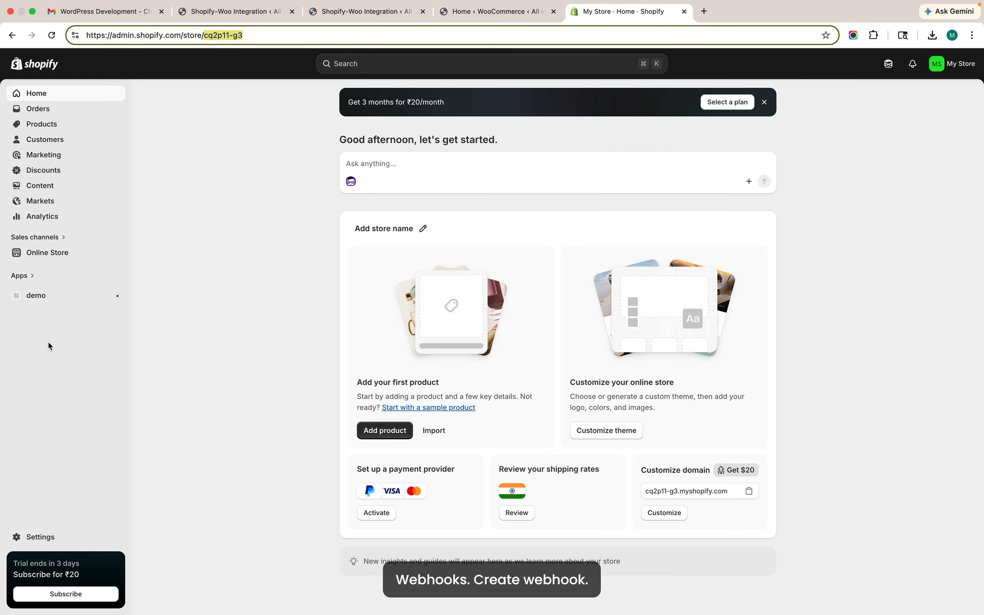
pyautogui.click(41, 538)
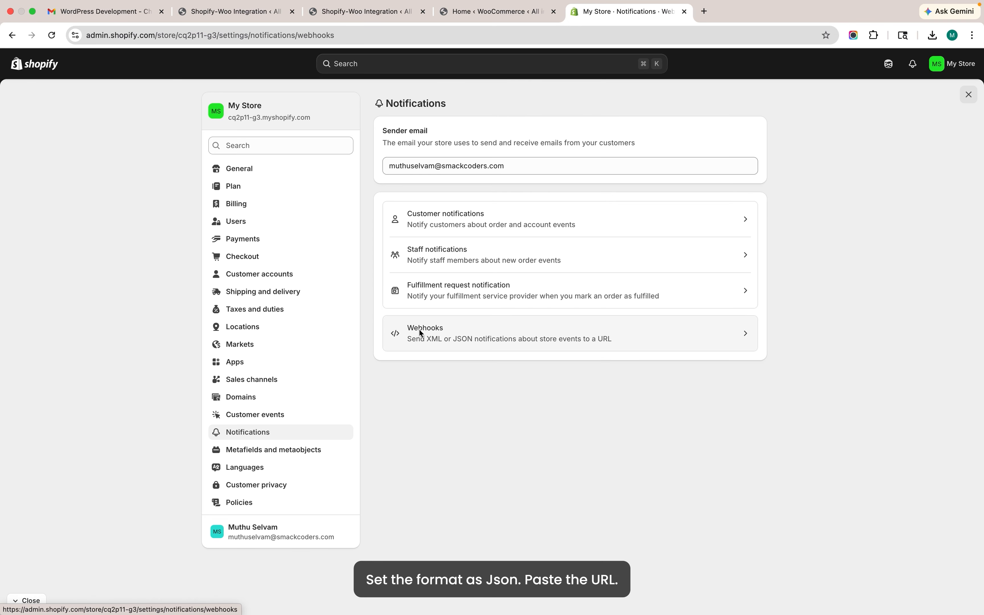
pyautogui.click(419, 330)
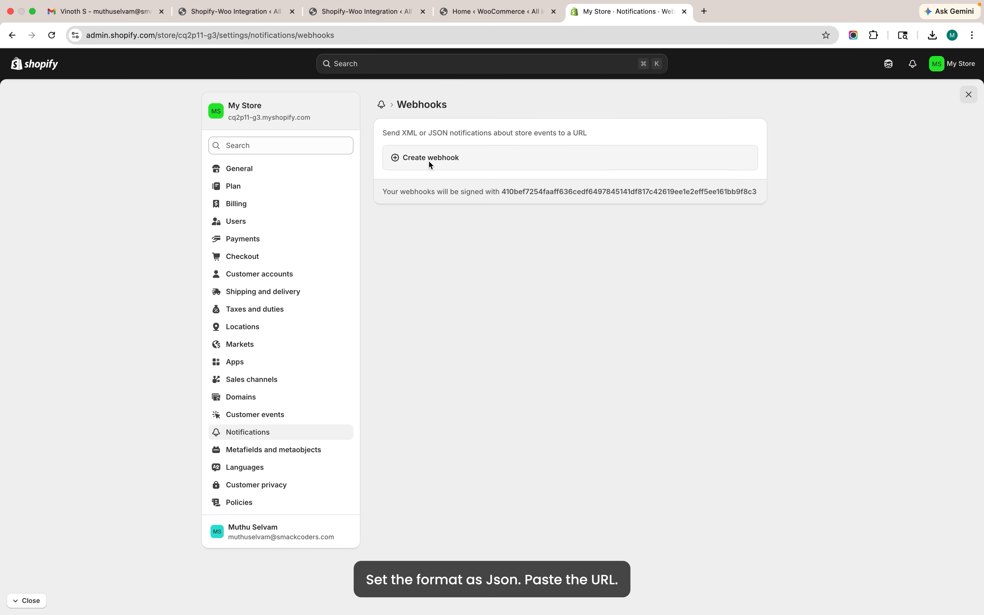
# - Start a new webhook for the Shopify store with JSON as its format
pyautogui.click(430, 160)
pyautogui.click(557, 293)
pyautogui.click(557, 293)
pyautogui.click(384, 337)
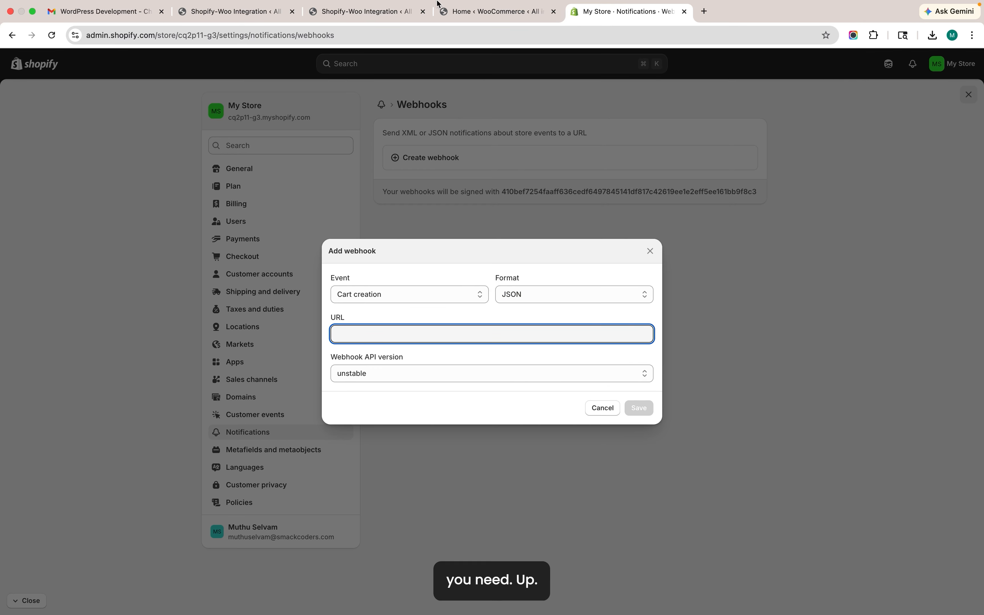
# - Copy the Shopify webhook endpoint URL from the Woo-Shopify plugin into the new webhook's URL and set its API version to 2026-07 (Release candidate)
pyautogui.click(326, 12)
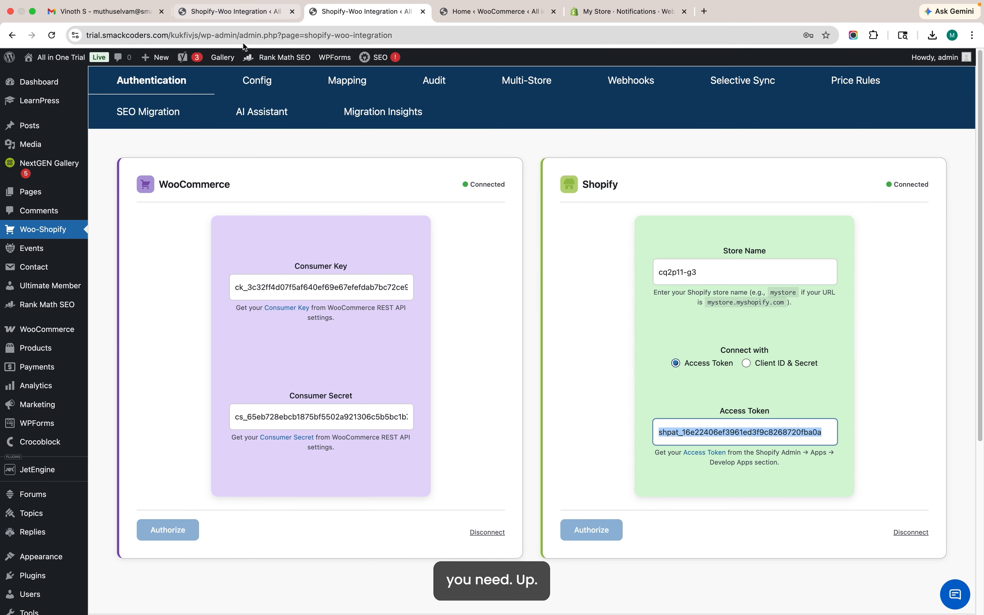
pyautogui.click(236, 12)
pyautogui.click(527, 262)
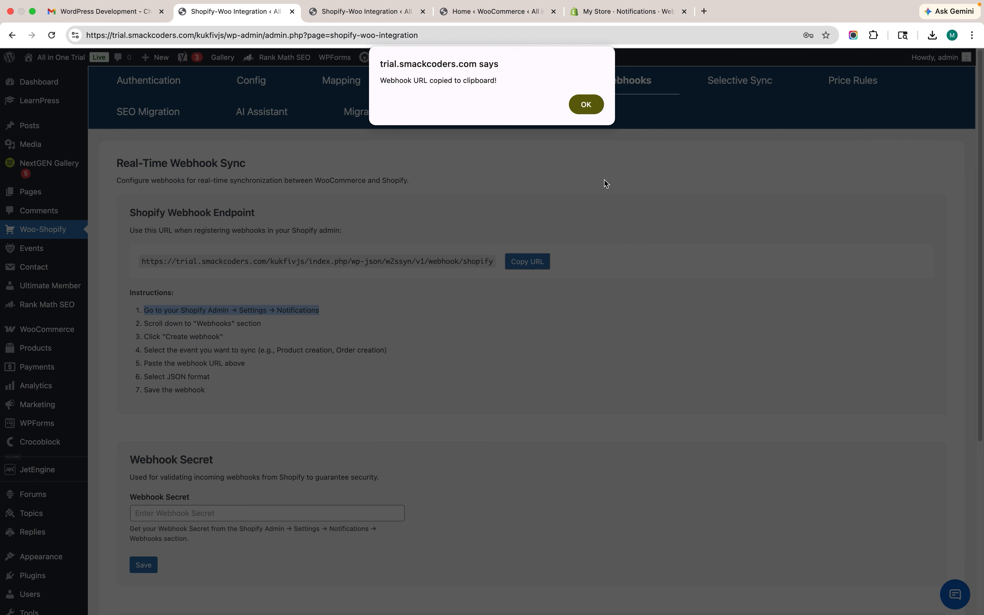
pyautogui.click(573, 106)
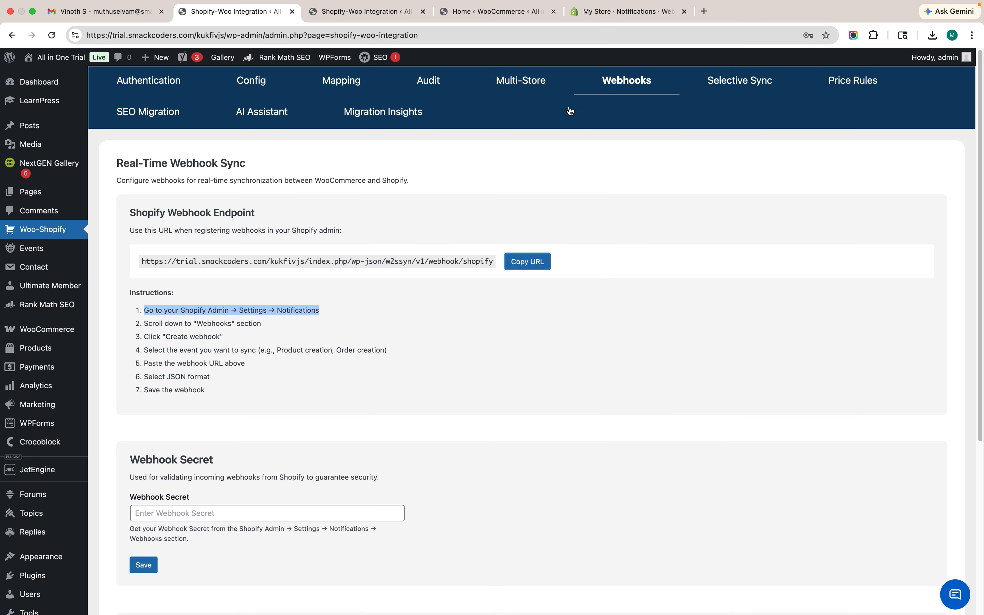
pyautogui.click(612, 12)
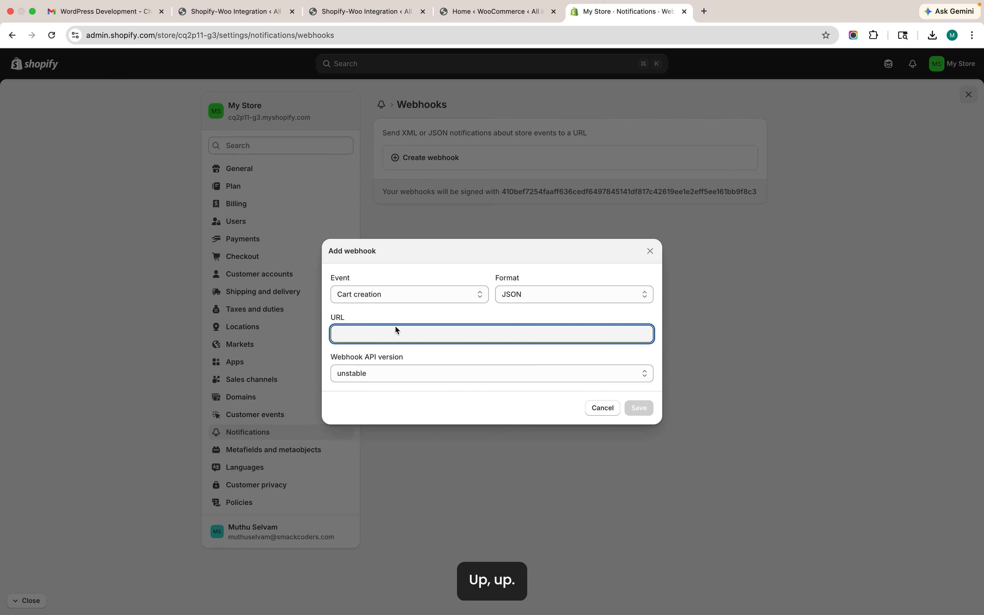
pyautogui.press('super+v')
pyautogui.click(378, 372)
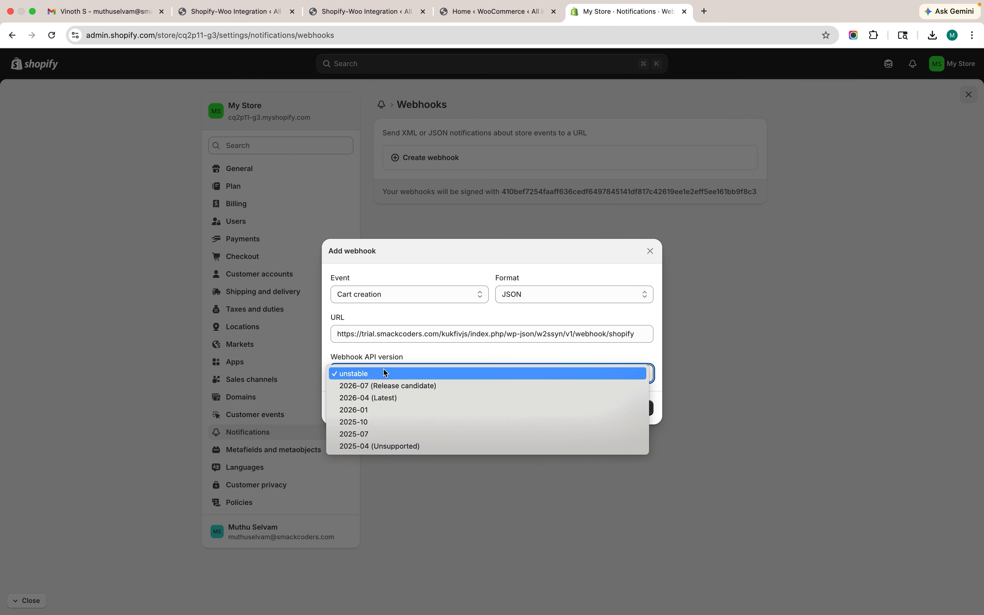
pyautogui.click(383, 385)
# - Set the new webhook's event to Order deletion and save the webhook
pyautogui.click(385, 296)
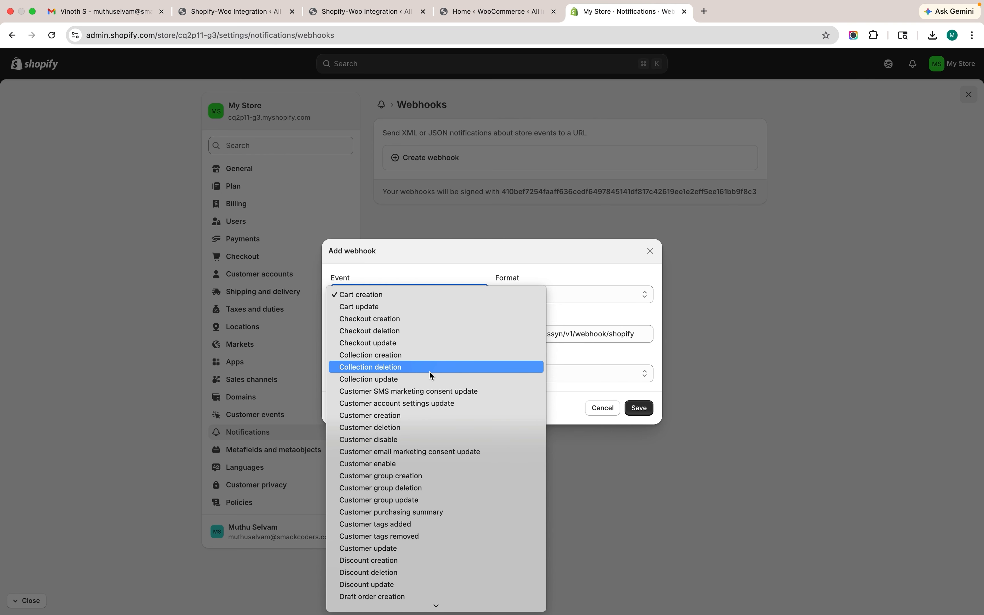
pyautogui.scroll(-10, 432, 379)
pyautogui.scroll(-6, 430, 365)
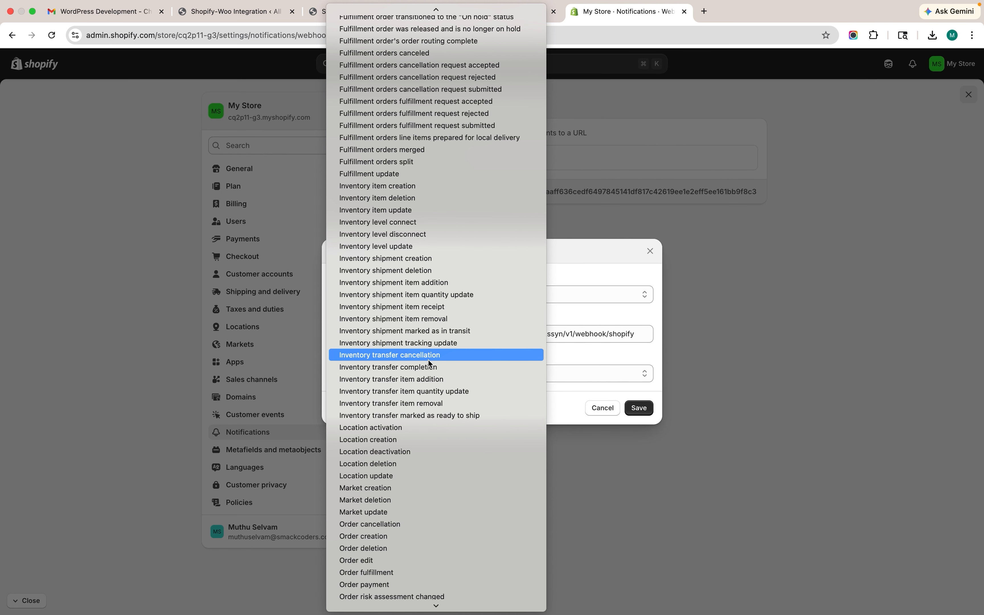
pyautogui.scroll(5, 431, 360)
pyautogui.scroll(-5, 430, 359)
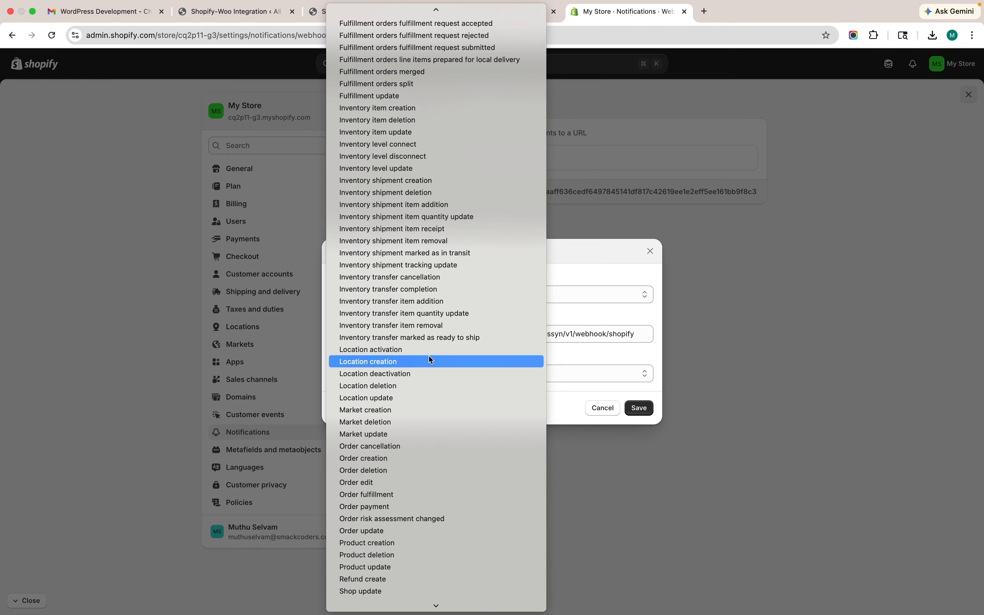
pyautogui.scroll(6, 430, 359)
pyautogui.scroll(-5, 430, 358)
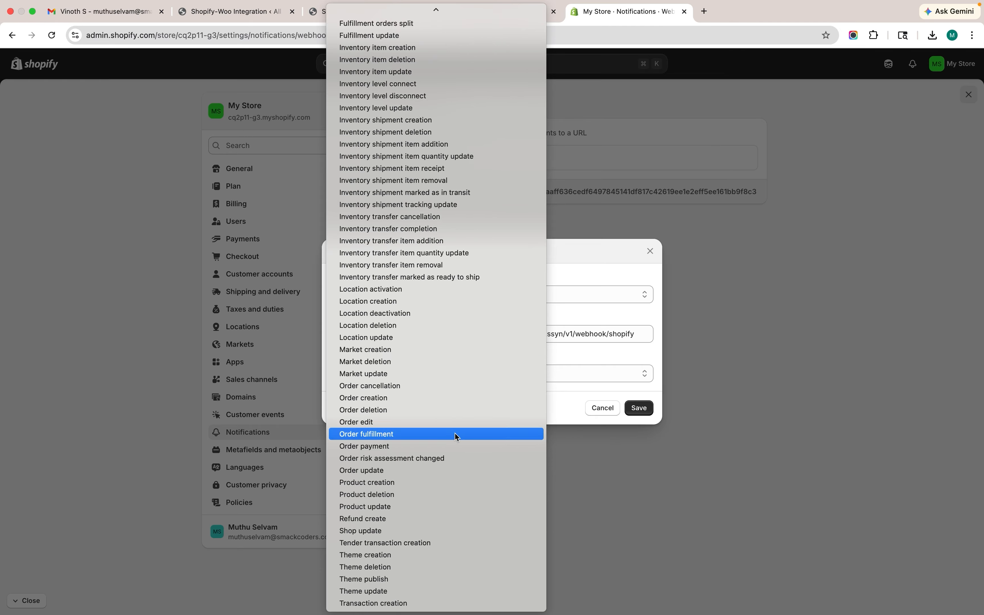
pyautogui.click(374, 411)
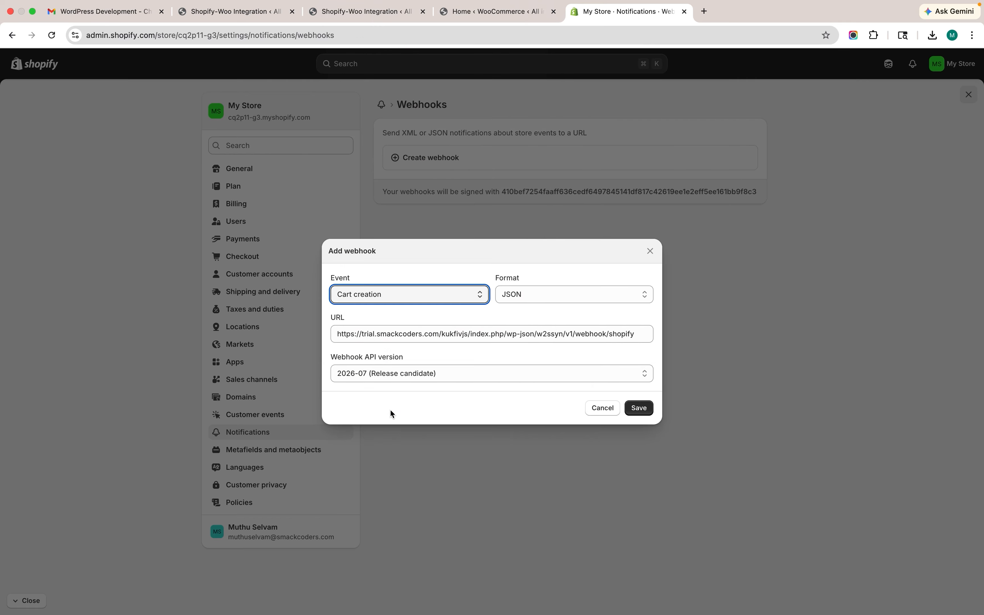
pyautogui.click(640, 409)
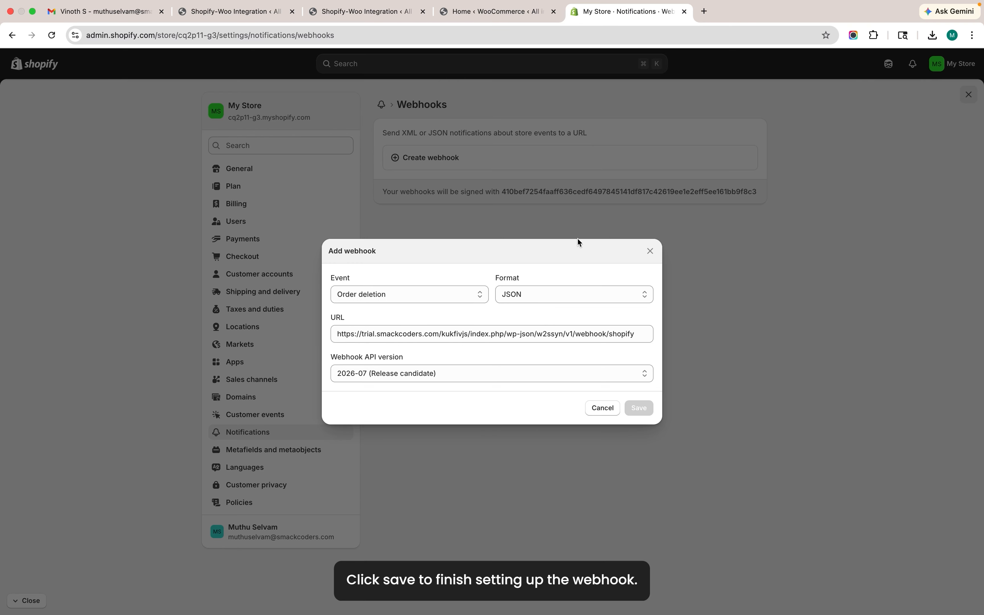
pyautogui.moveTo(561, 56)
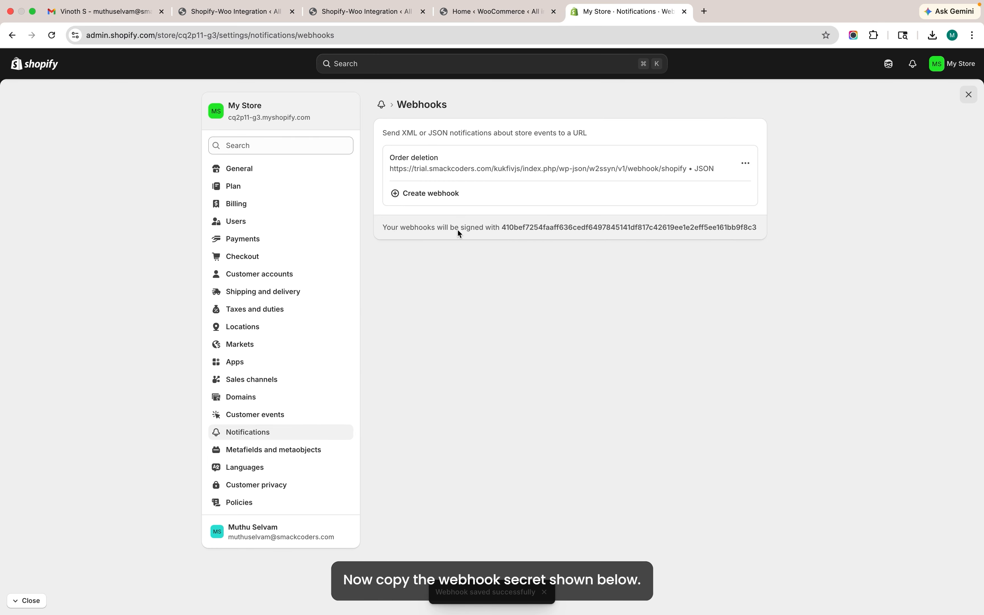
# - Copy the webhook signing secret from Shopify, paste it as the Webhook Secret in the Woo-Shopify plugin and save it
pyautogui.doubleClick(490, 229)
pyautogui.moveTo(501, 226); pyautogui.dragTo(814, 222)
pyautogui.press('super+c')
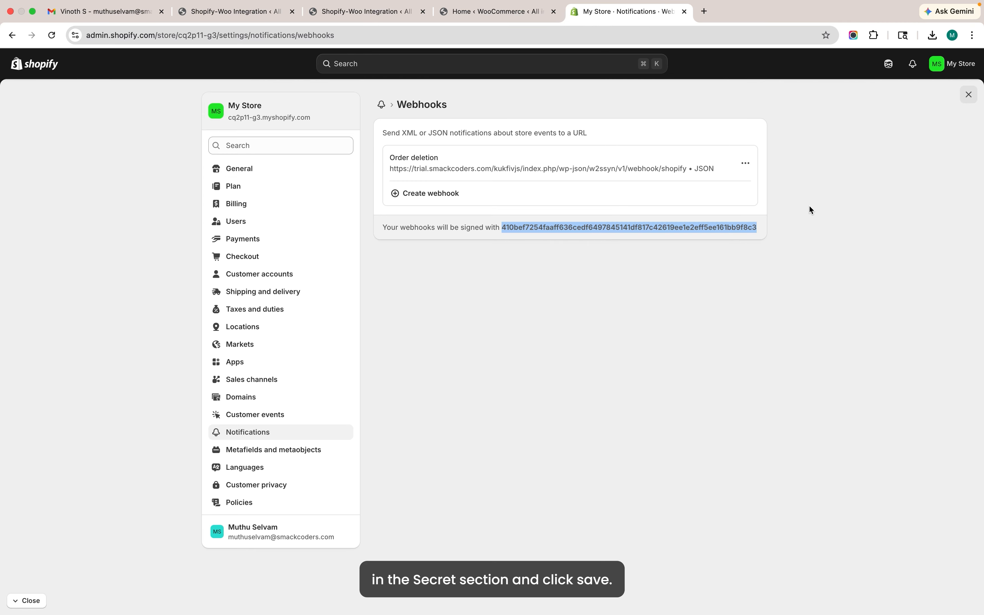
pyautogui.click(229, 13)
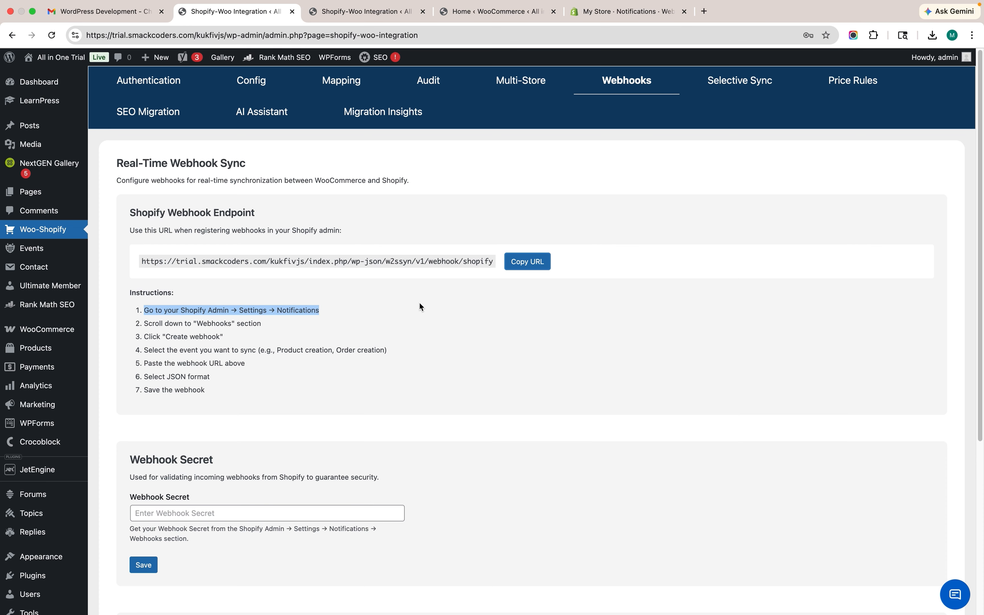
pyautogui.click(220, 513)
pyautogui.press('super+v')
pyautogui.click(155, 566)
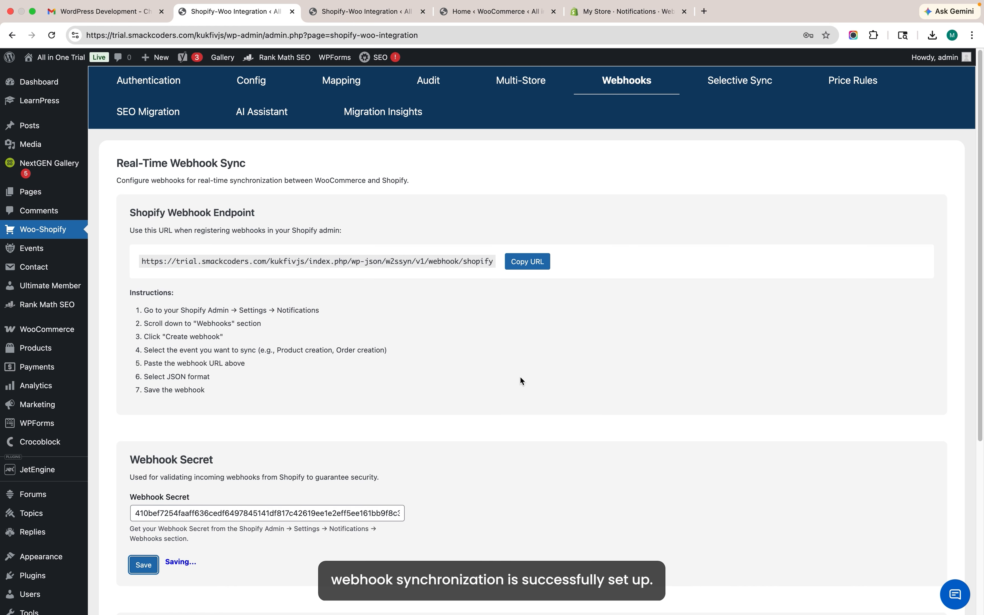
# - Set the plugin's sync mode to Selective Field Sync with all product and customer fields included, and save the settings
pyautogui.click(747, 90)
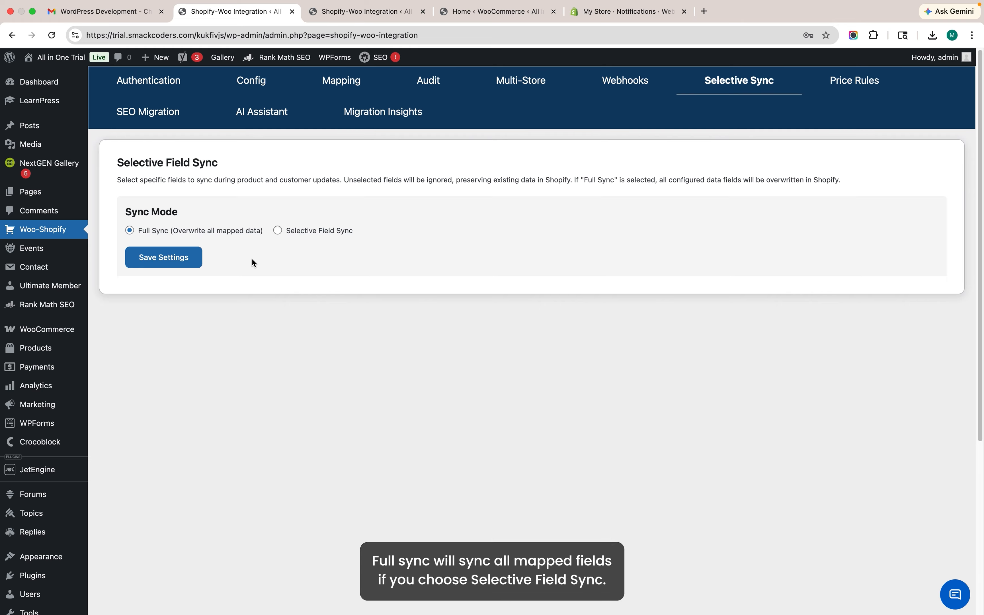
pyautogui.click(331, 230)
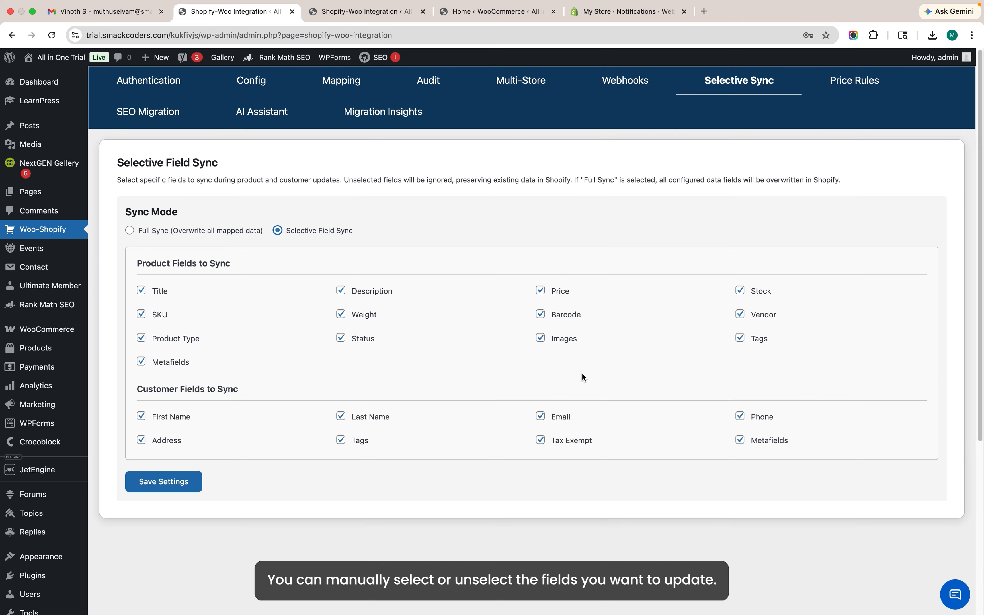
pyautogui.click(186, 484)
# - Review the global price rules and the form for adding a new rule, leaving it without adding one
pyautogui.click(851, 83)
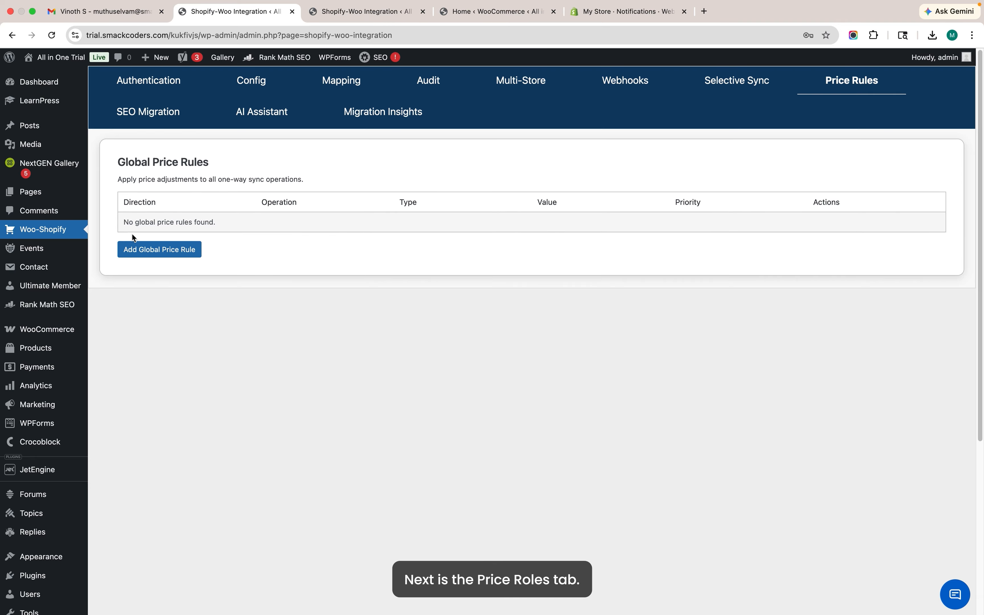
pyautogui.click(157, 249)
pyautogui.click(593, 114)
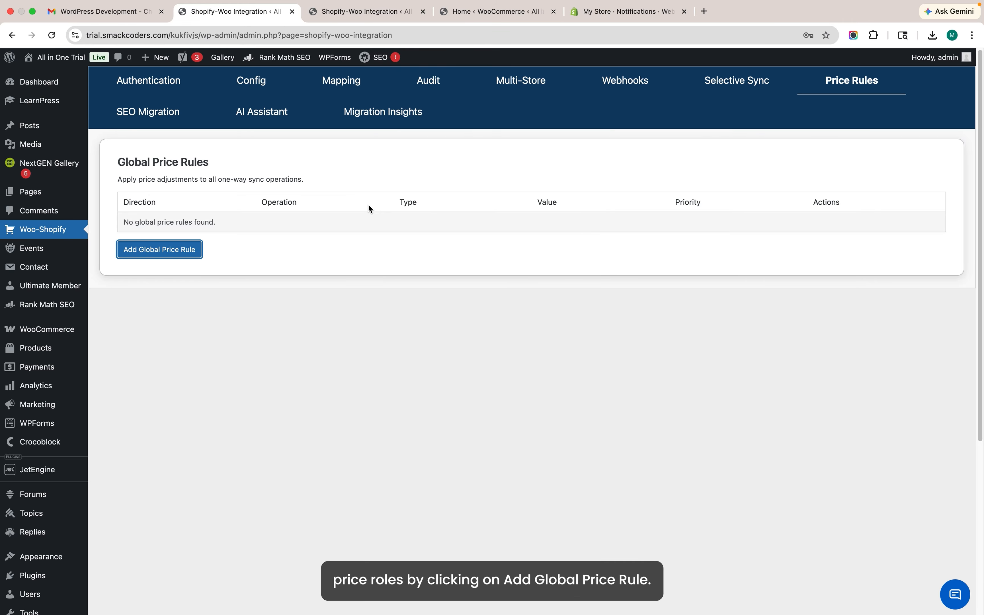
# - Review the plugin's SEO migration settings and its AI migration assistant
pyautogui.click(153, 119)
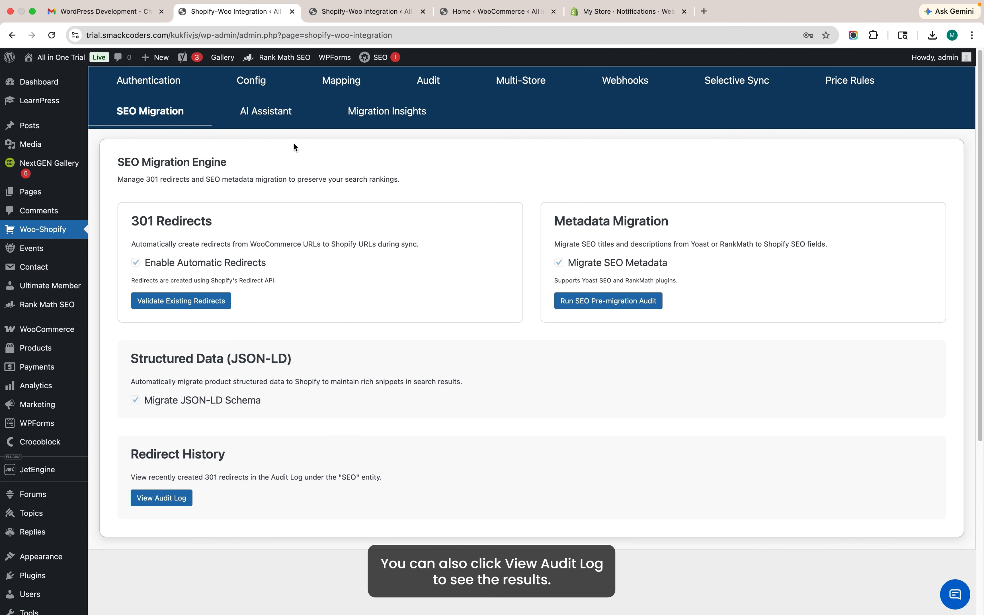
pyautogui.click(292, 121)
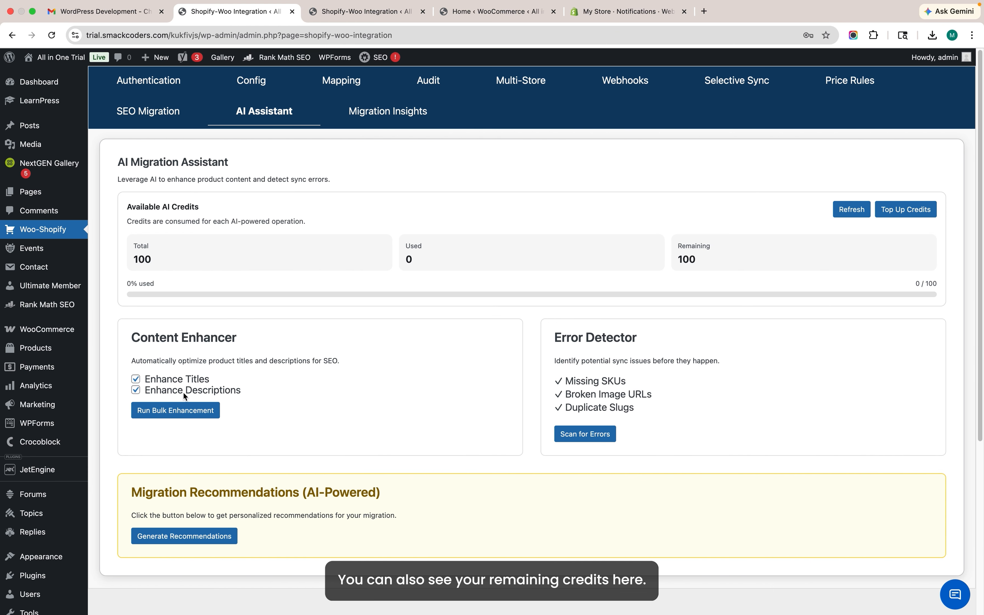
# - Review the migration summary dashboard, including the available pairing and time period filters
pyautogui.click(384, 114)
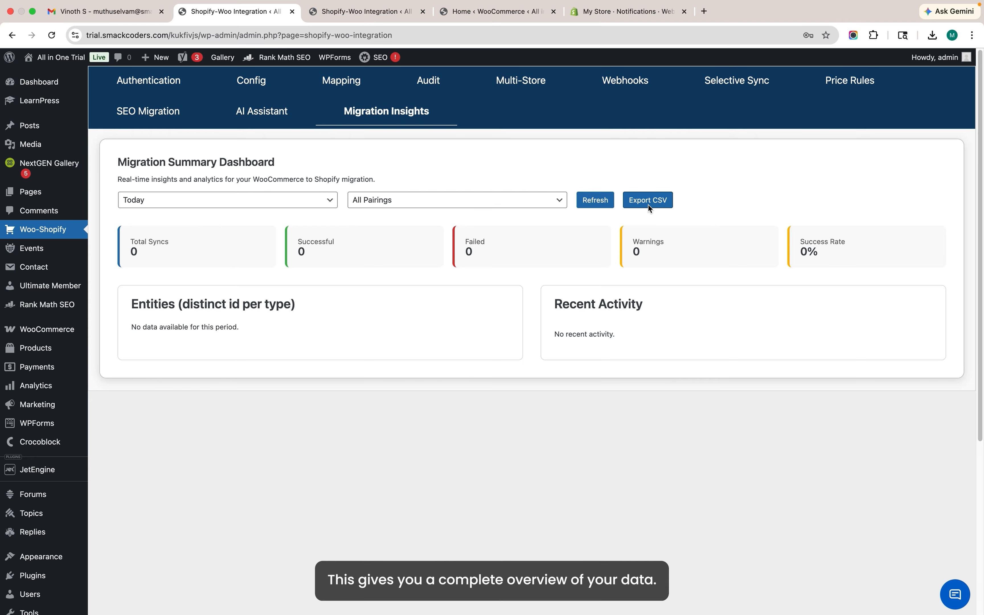
pyautogui.click(402, 199)
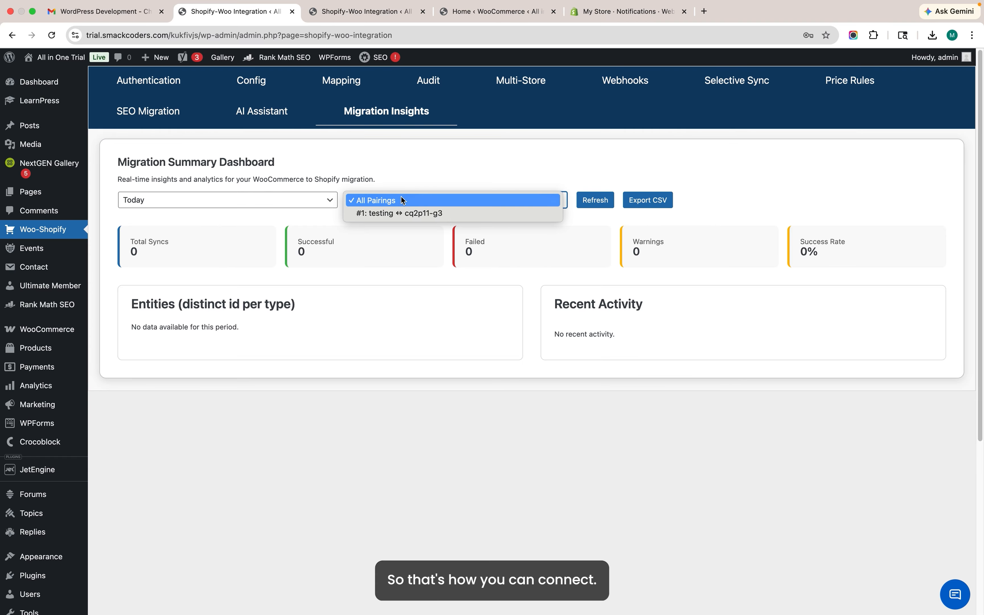
pyautogui.click(415, 187)
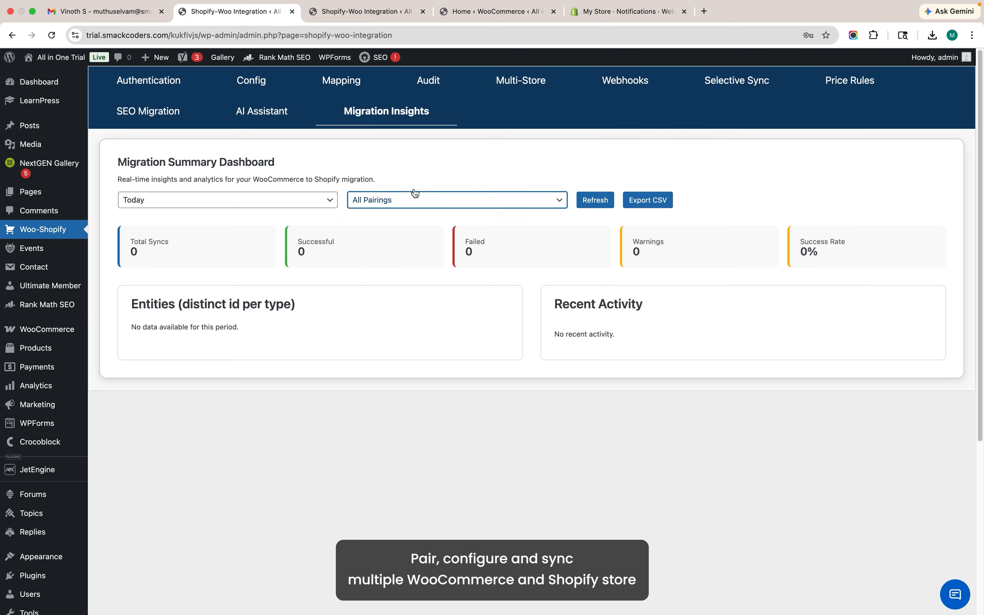
pyautogui.click(264, 199)
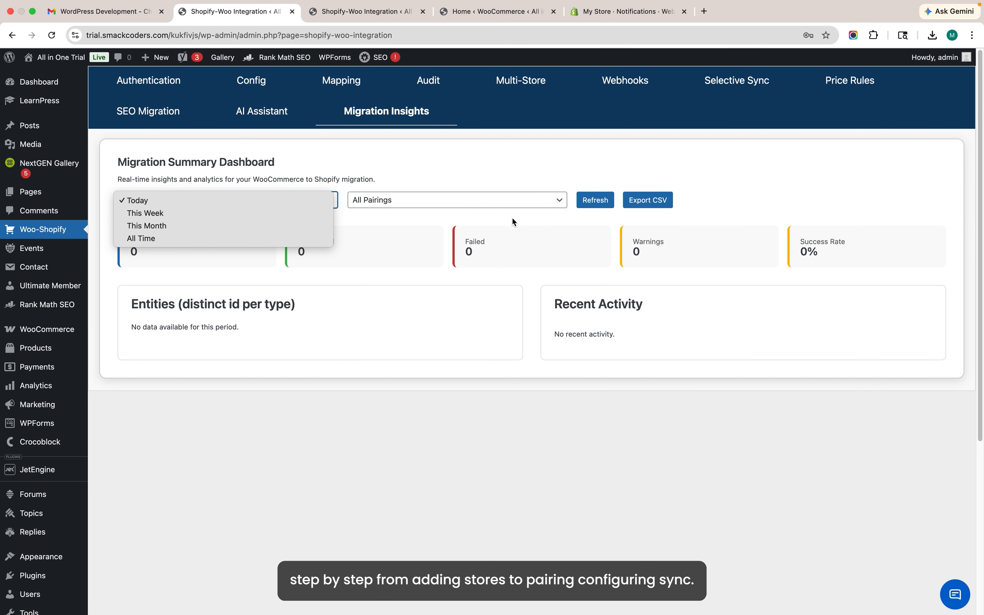
pyautogui.click(413, 181)
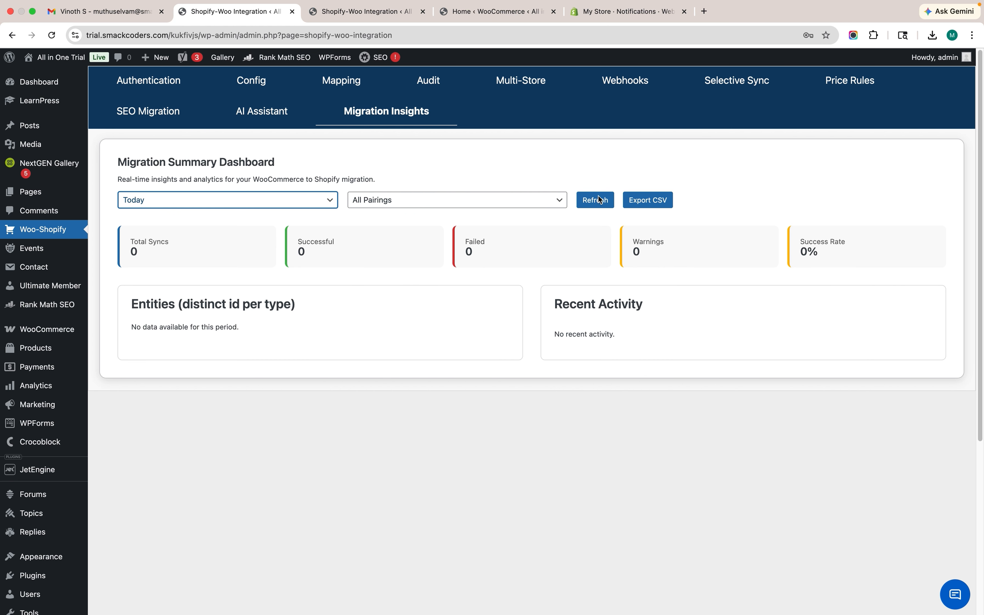
pyautogui.moveTo(835, 242); pyautogui.dragTo(675, 267)
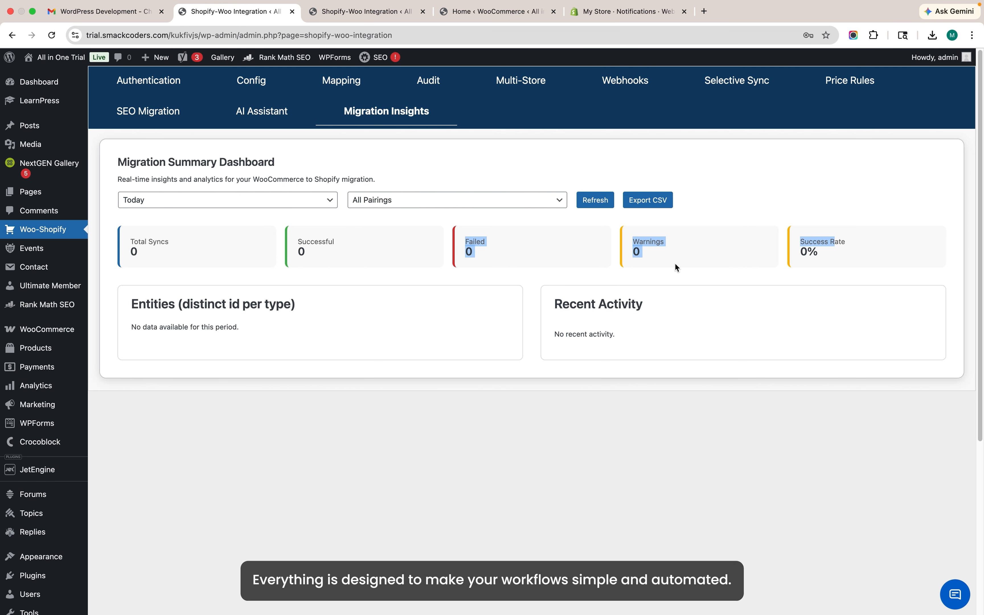
pyautogui.moveTo(222, 250); pyautogui.dragTo(58, 224)
pyautogui.click(470, 317)
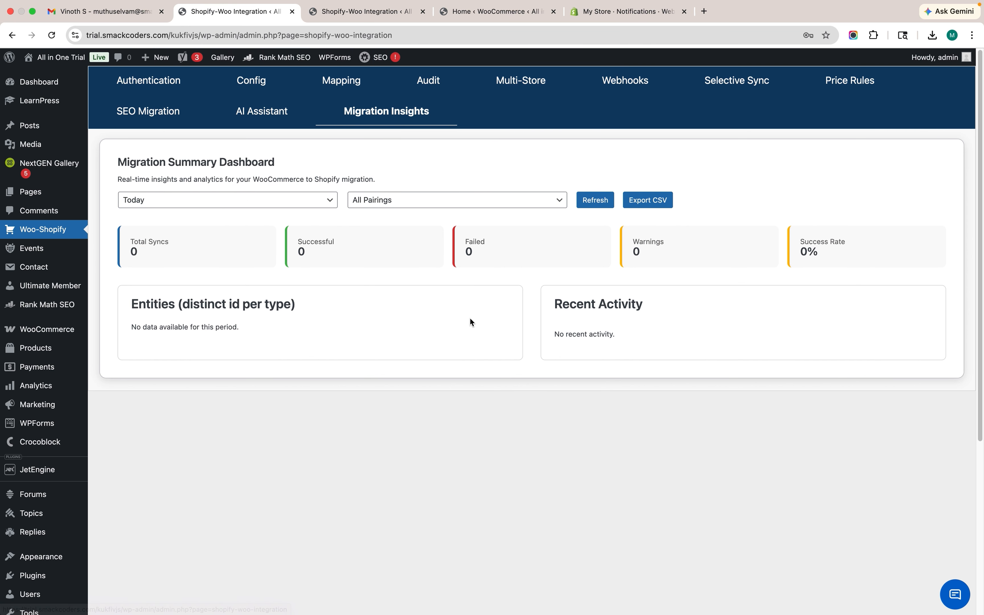